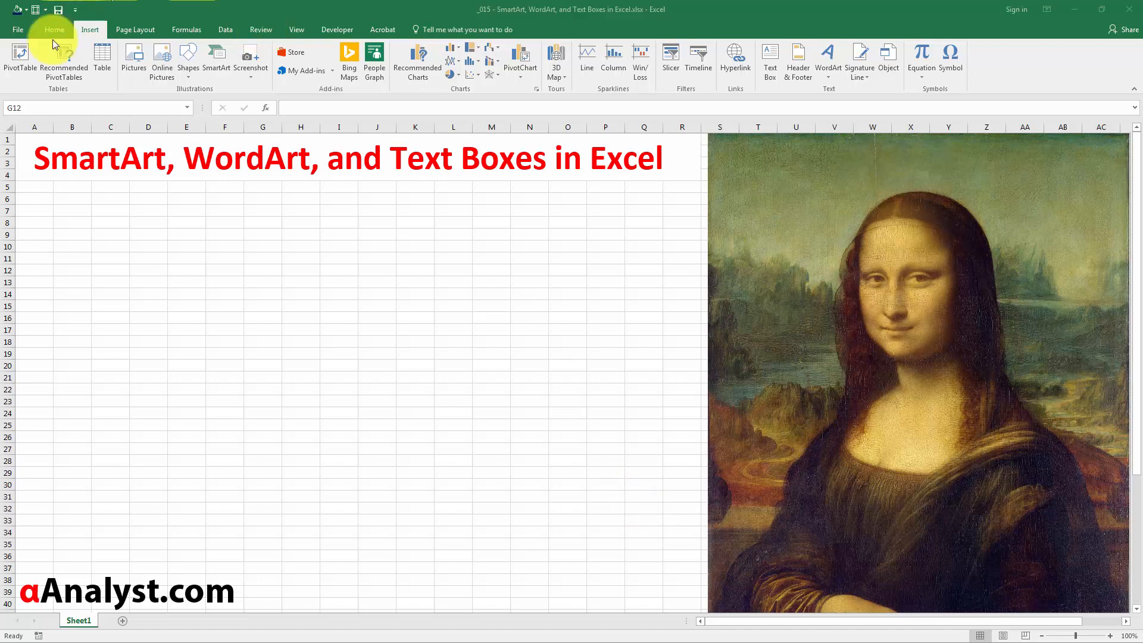
Step: Insert a Basic Chevron Process SmartArt graphic from the Process category and move its frame to start near cell E10
{"action": "left_click", "coordinate": [105, 204]}
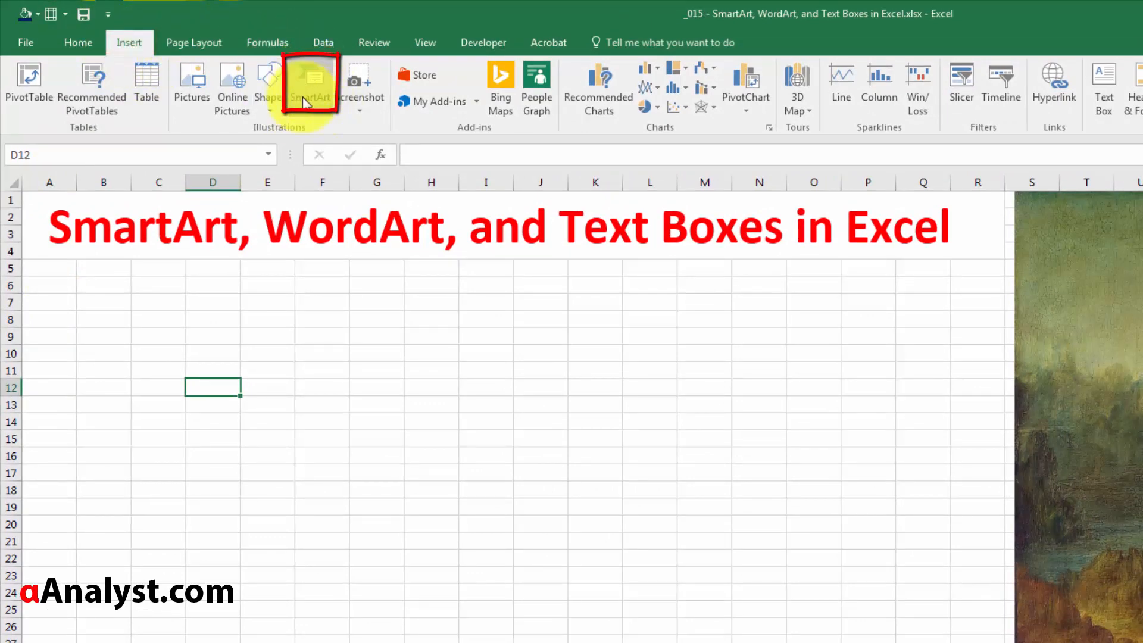
{"action": "left_click", "coordinate": [318, 117]}
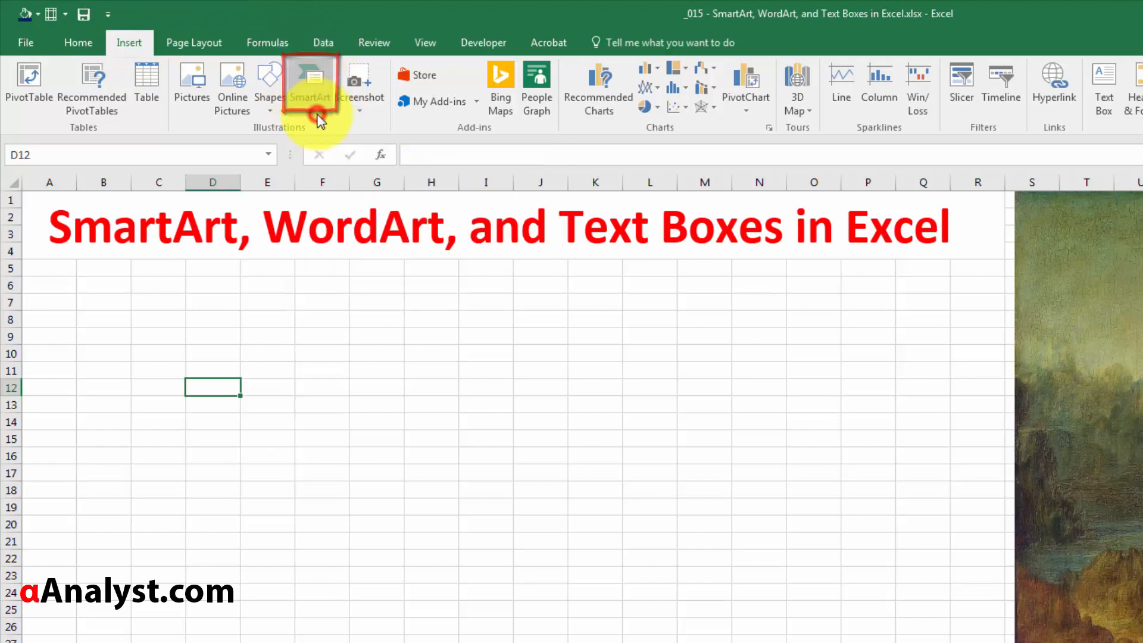
{"action": "left_click_drag", "start_coordinate": [695, 312], "coordinate": [480, 307]}
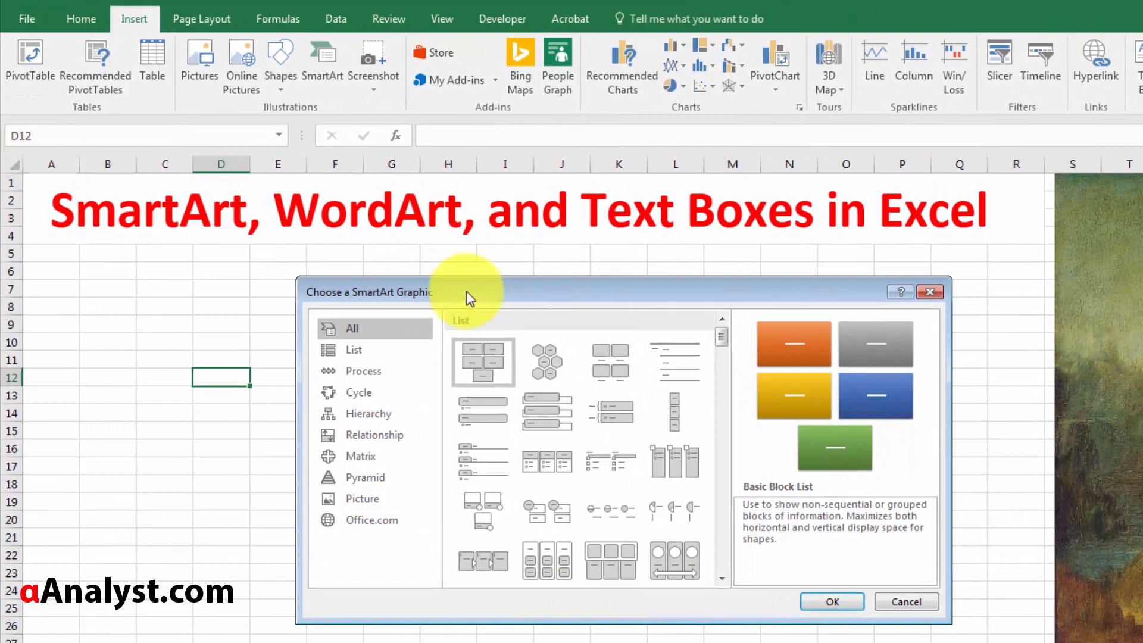
{"action": "left_click", "coordinate": [348, 331]}
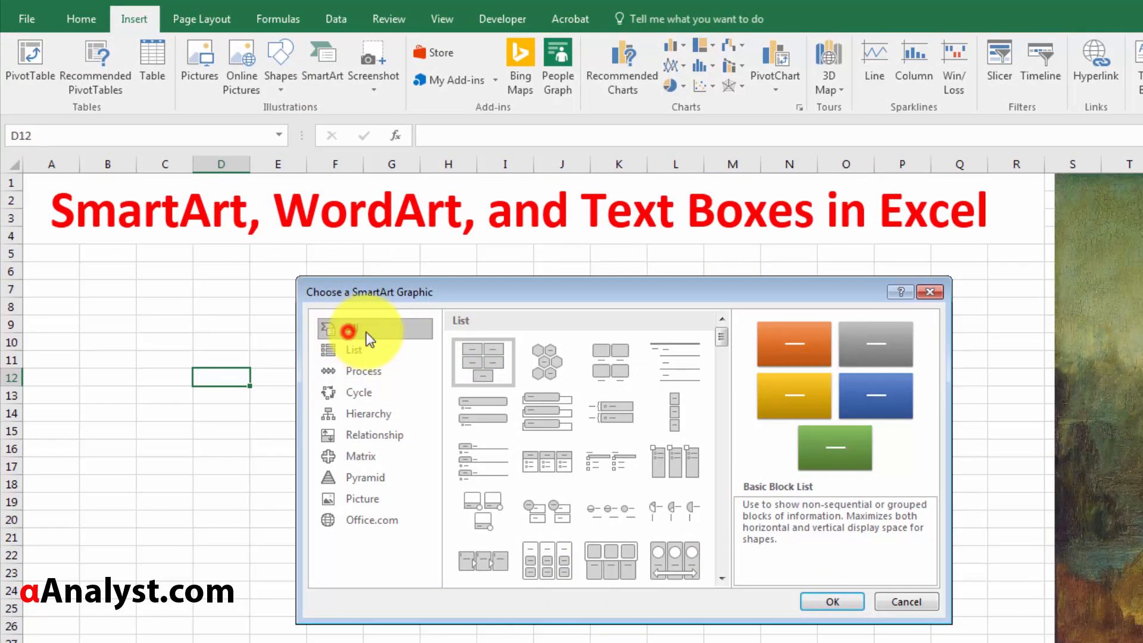
{"action": "left_click_drag", "start_coordinate": [721, 344], "coordinate": [703, 313]}
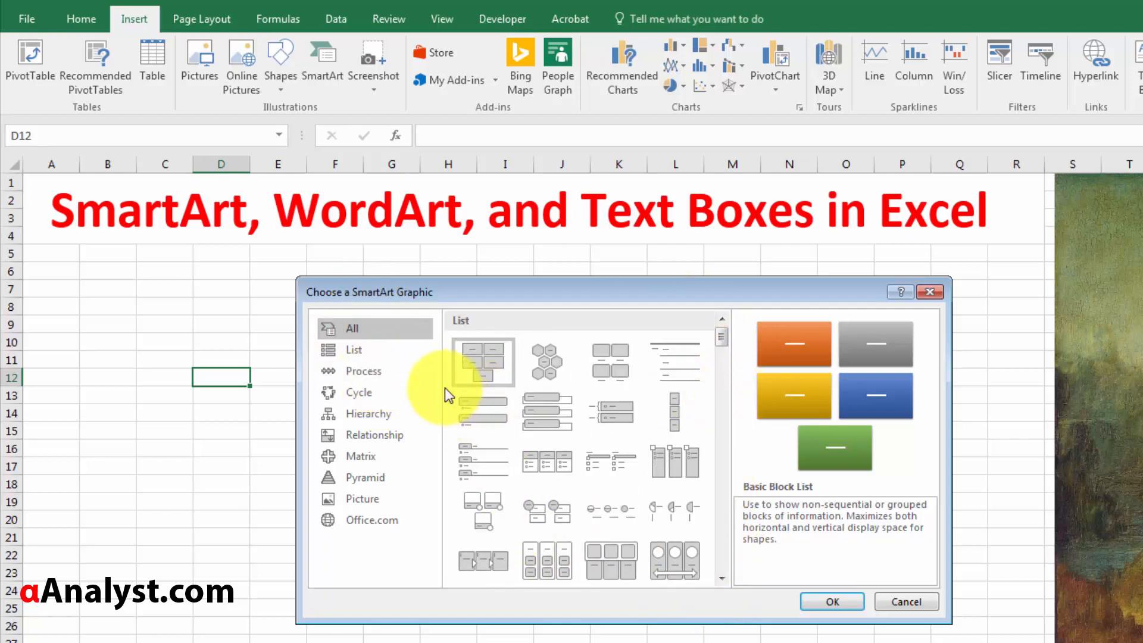
{"action": "left_click", "coordinate": [369, 376]}
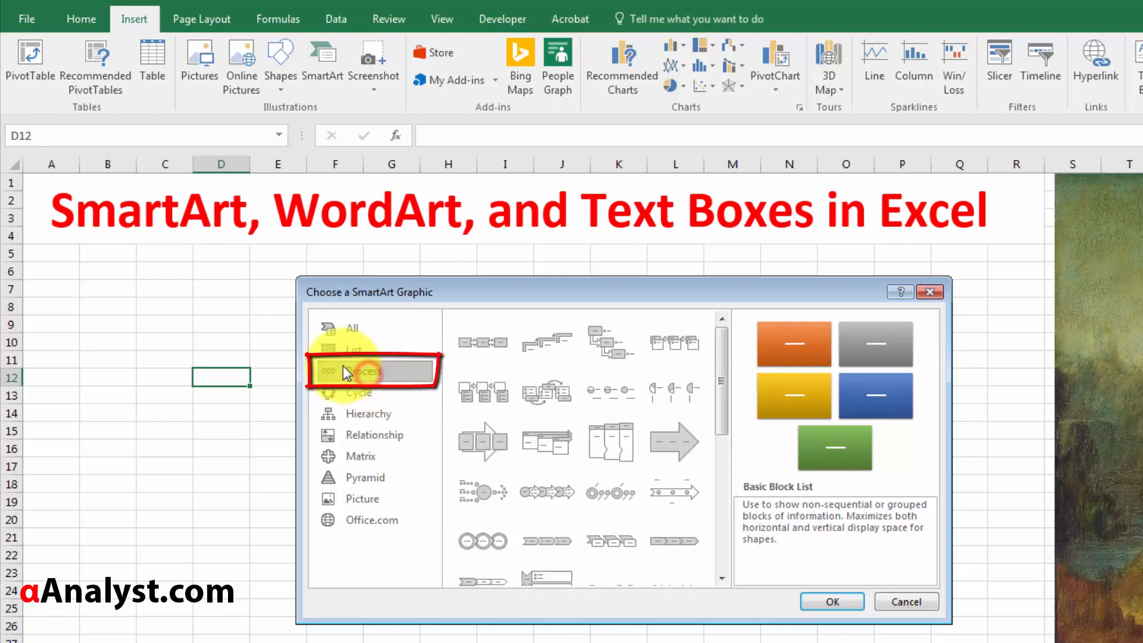
{"action": "scroll", "coordinate": [605, 392], "scroll_direction": "down", "scroll_amount": 3}
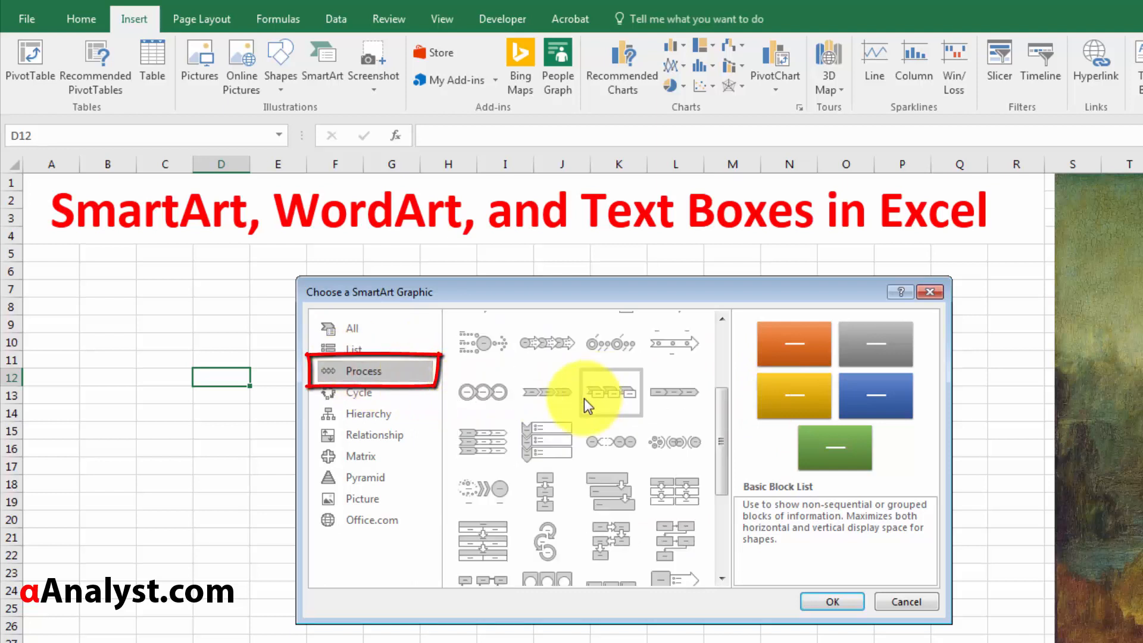
{"action": "scroll", "coordinate": [584, 398], "scroll_direction": "up", "scroll_amount": 3}
{"action": "left_click", "coordinate": [361, 374]}
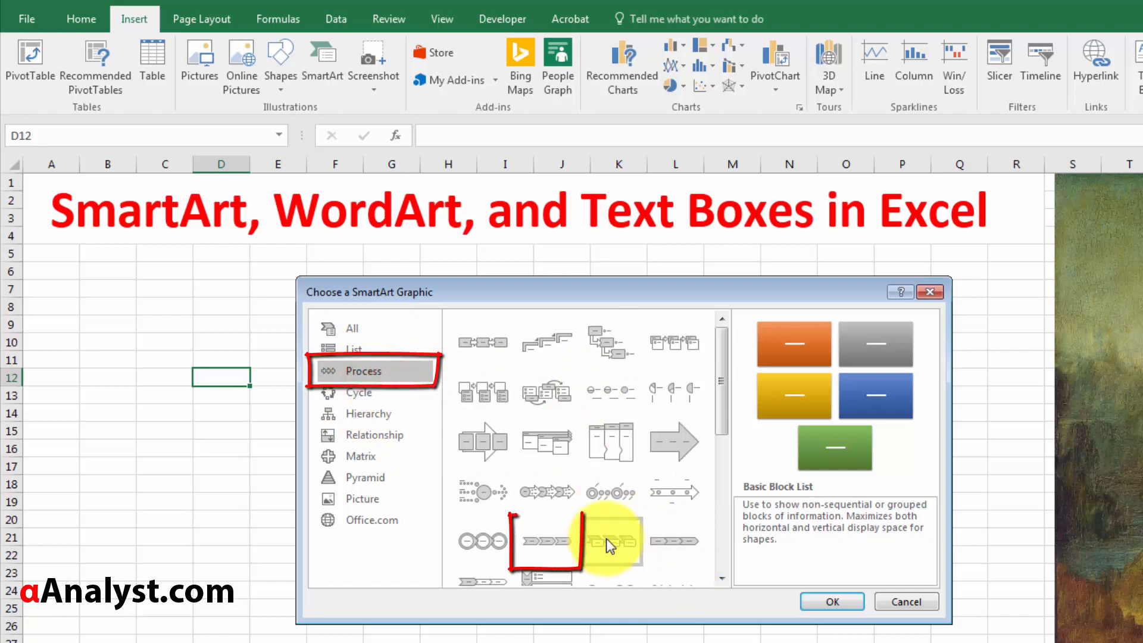
{"action": "left_click", "coordinate": [547, 531]}
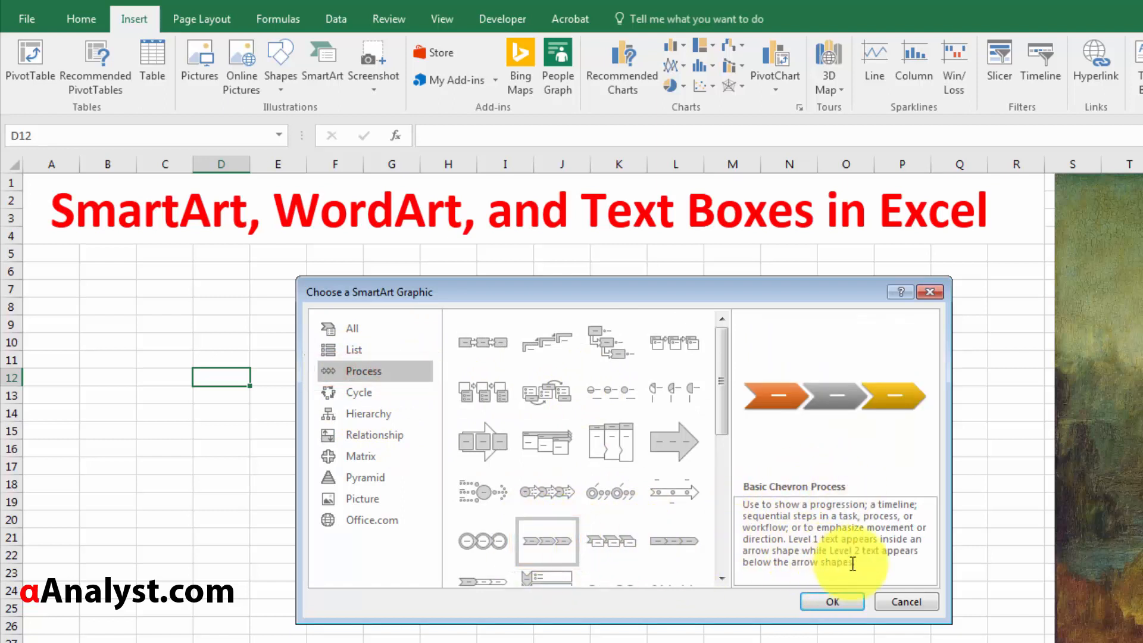
{"action": "left_click", "coordinate": [833, 604]}
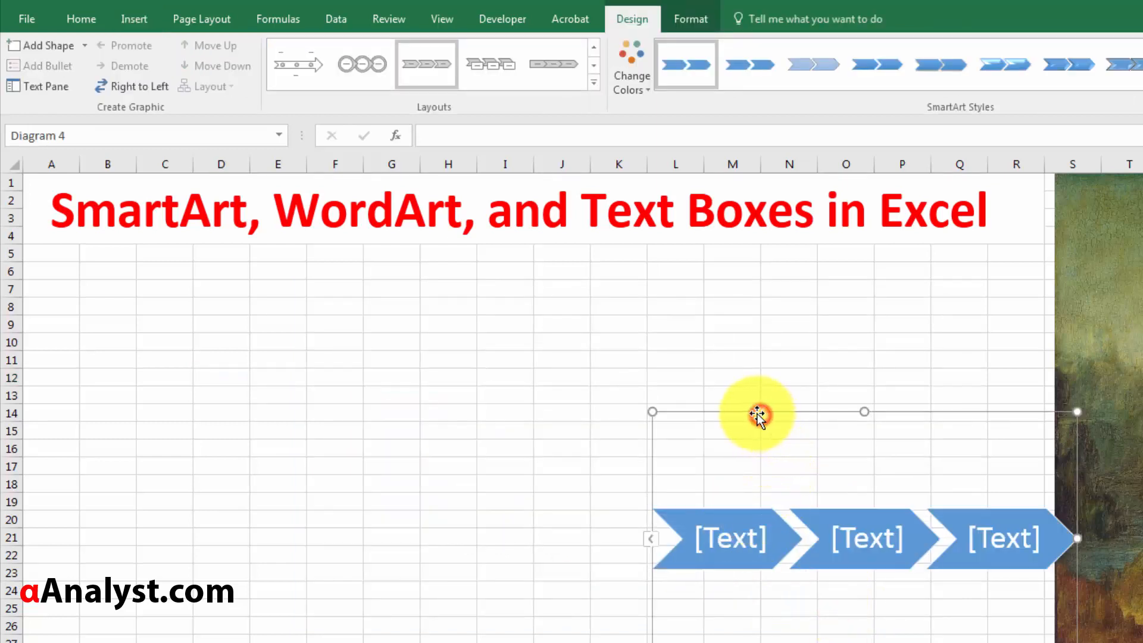
{"action": "left_click_drag", "start_coordinate": [757, 411], "coordinate": [353, 340]}
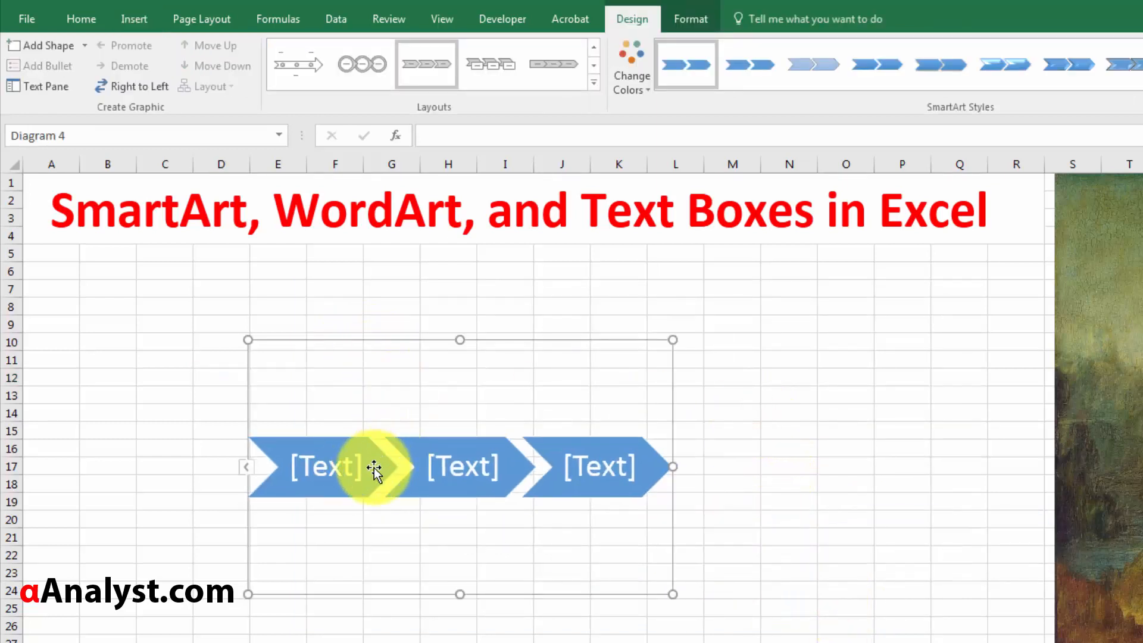
Step: Label the three chevrons of the SmartArt graphic Step 1, Step 2 and Step 3, in order
{"action": "left_click", "coordinate": [502, 451]}
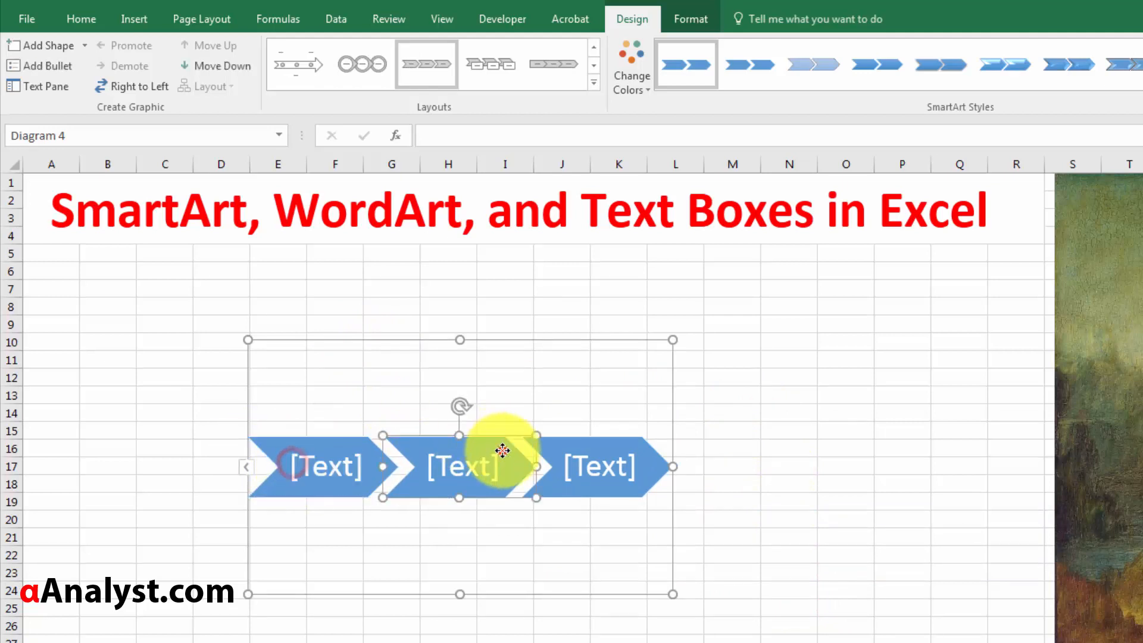
{"action": "left_click", "coordinate": [641, 456]}
{"action": "left_click", "coordinate": [321, 464]}
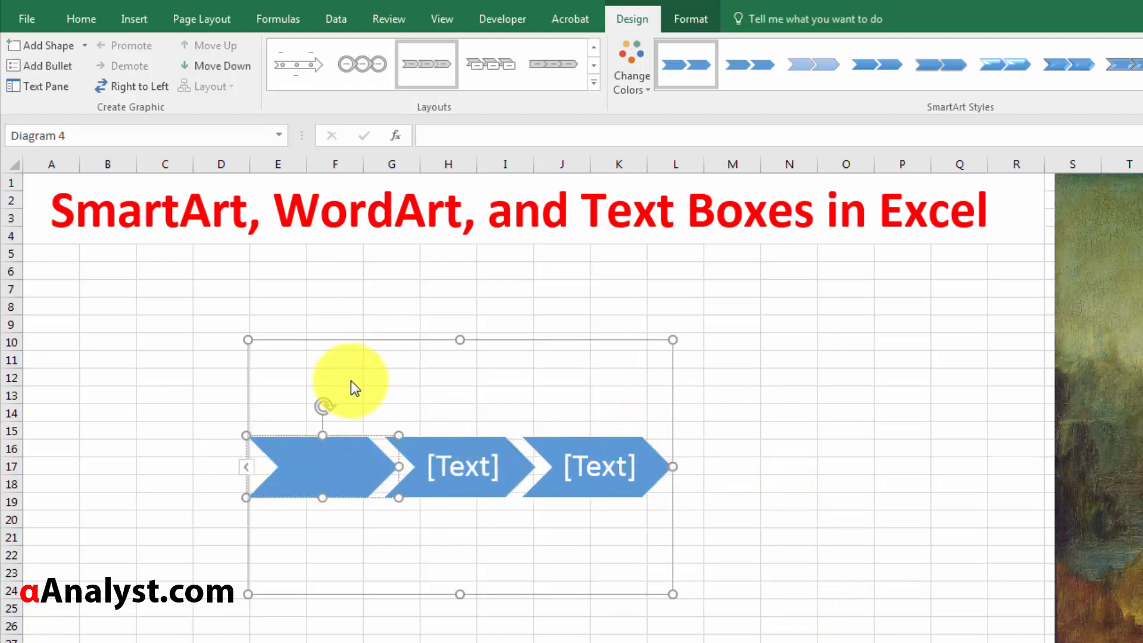
{"action": "type", "text": "Step 1"}
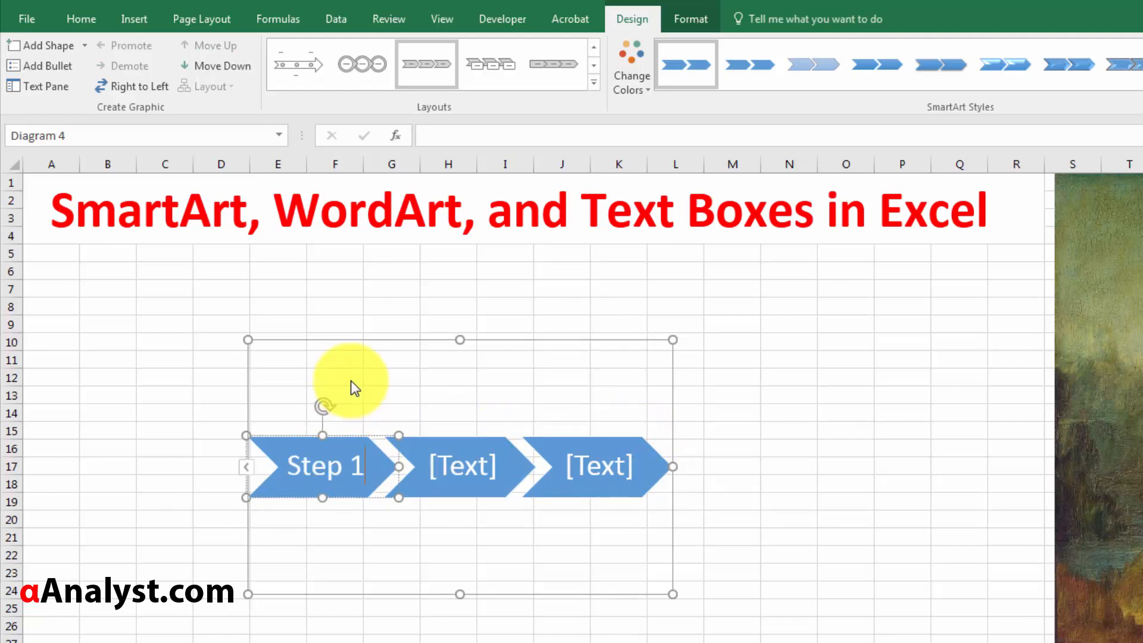
{"action": "left_click", "coordinate": [463, 457]}
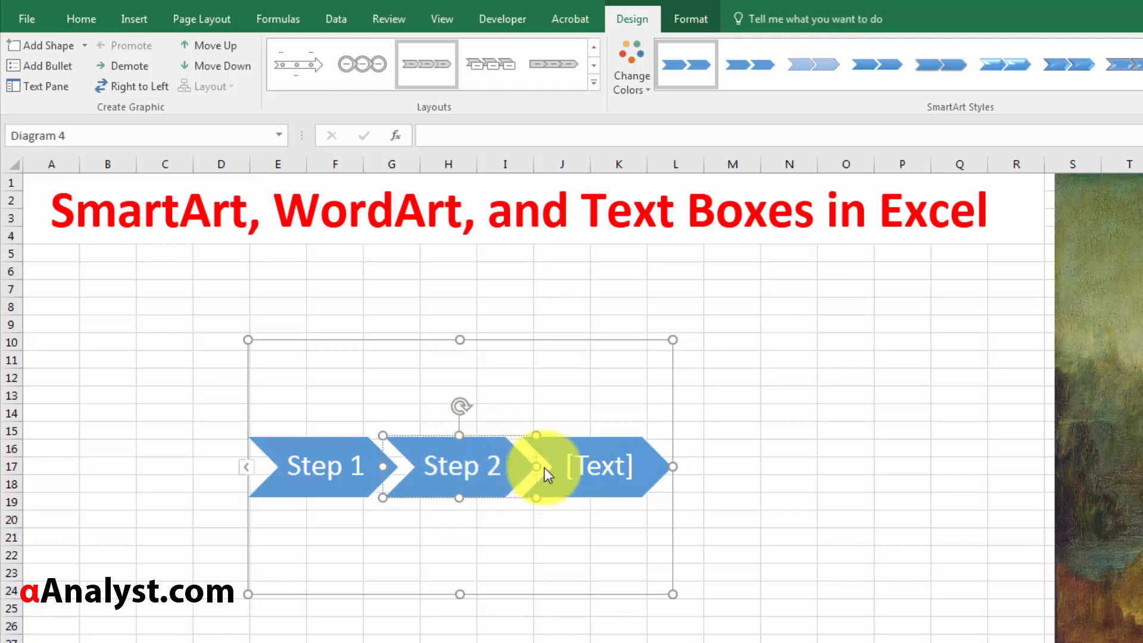
{"action": "left_click", "coordinate": [567, 468]}
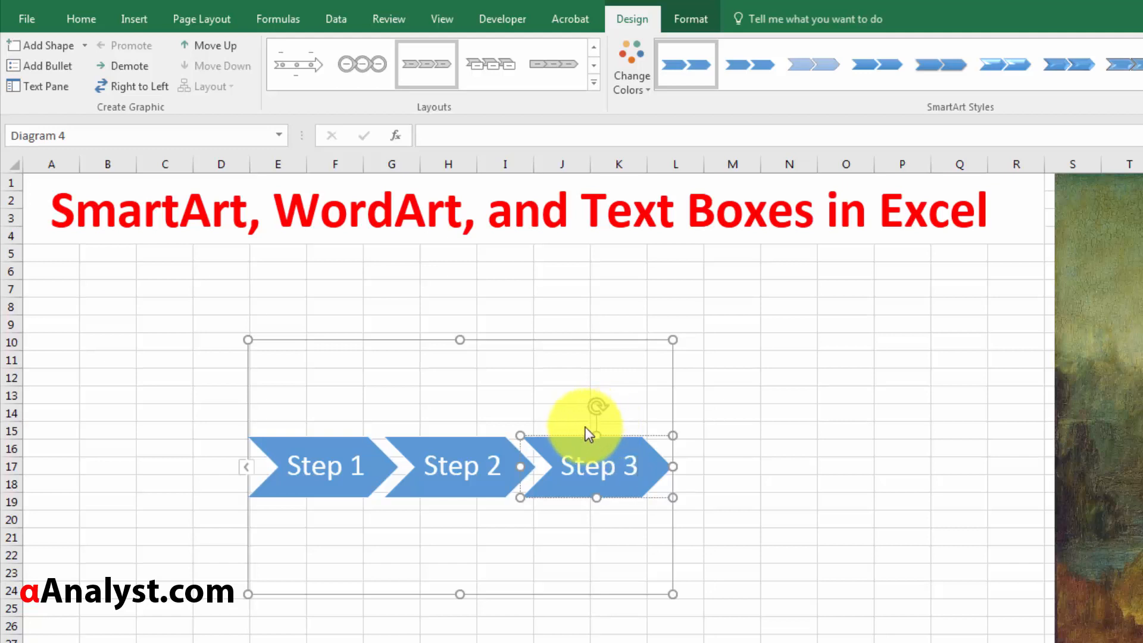
{"action": "left_click", "coordinate": [566, 306]}
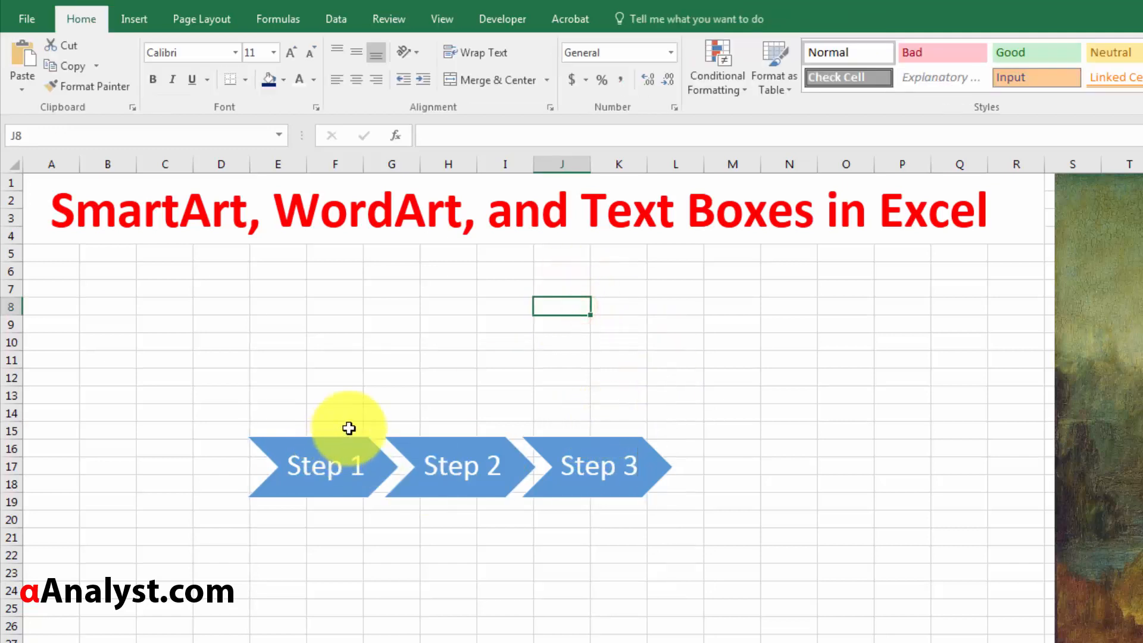
Step: Fill the Step 1 chevron with the standard dark red color
{"action": "left_click", "coordinate": [321, 453]}
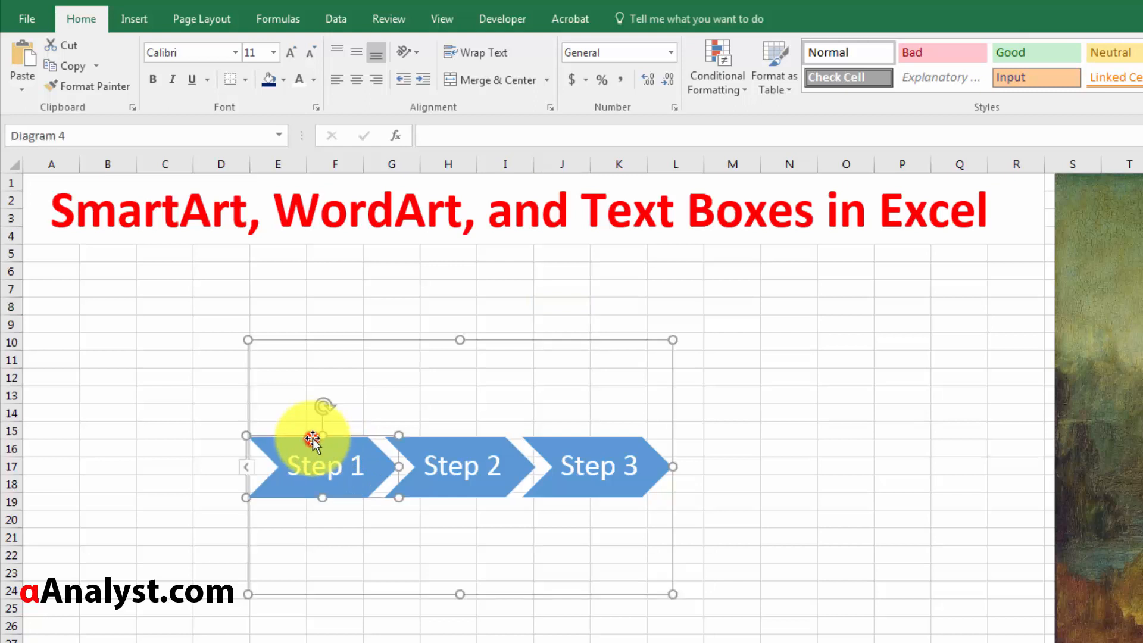
{"action": "right_click", "coordinate": [322, 439]}
{"action": "left_click", "coordinate": [377, 415]}
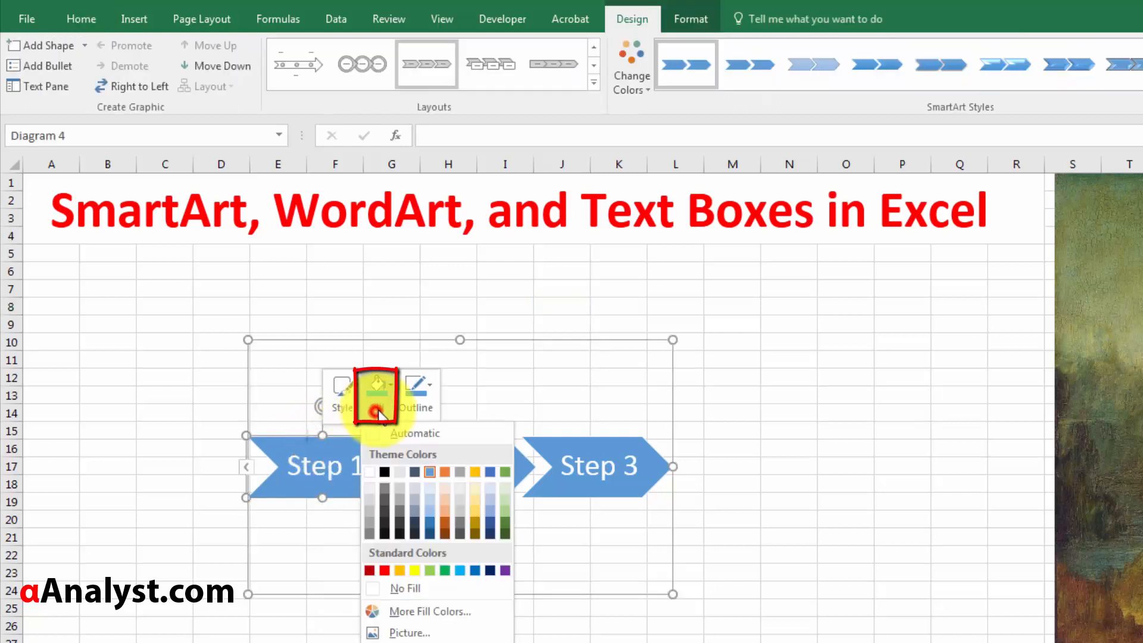
{"action": "left_click", "coordinate": [369, 570]}
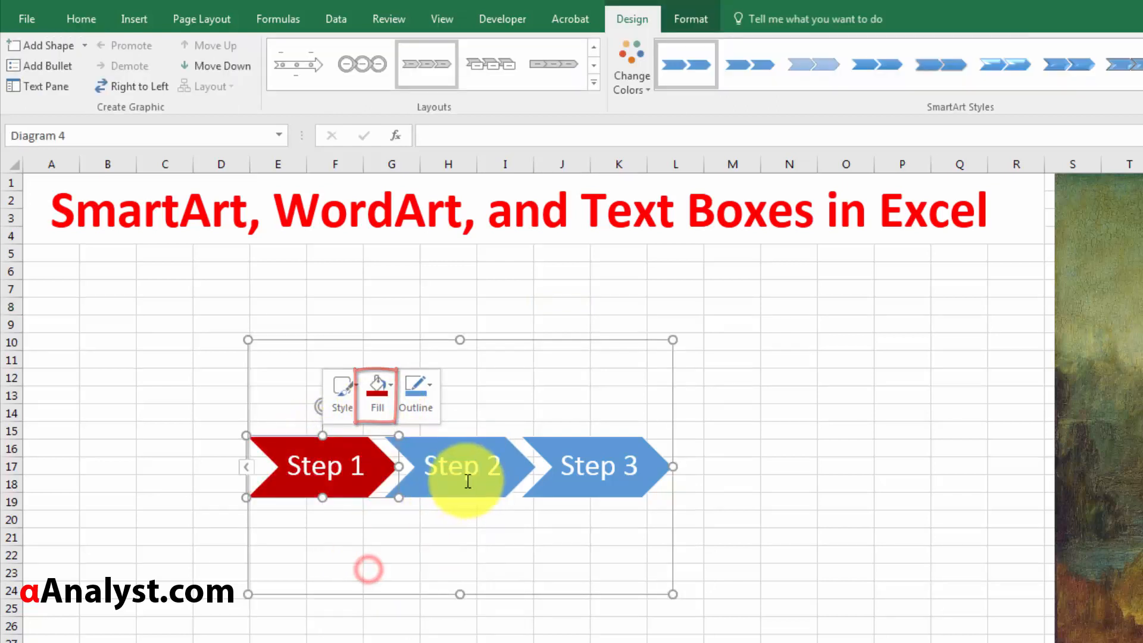
Step: Fill the Step 2 chevron with the darkest green theme color
{"action": "left_click", "coordinate": [456, 481]}
{"action": "right_click", "coordinate": [459, 489]}
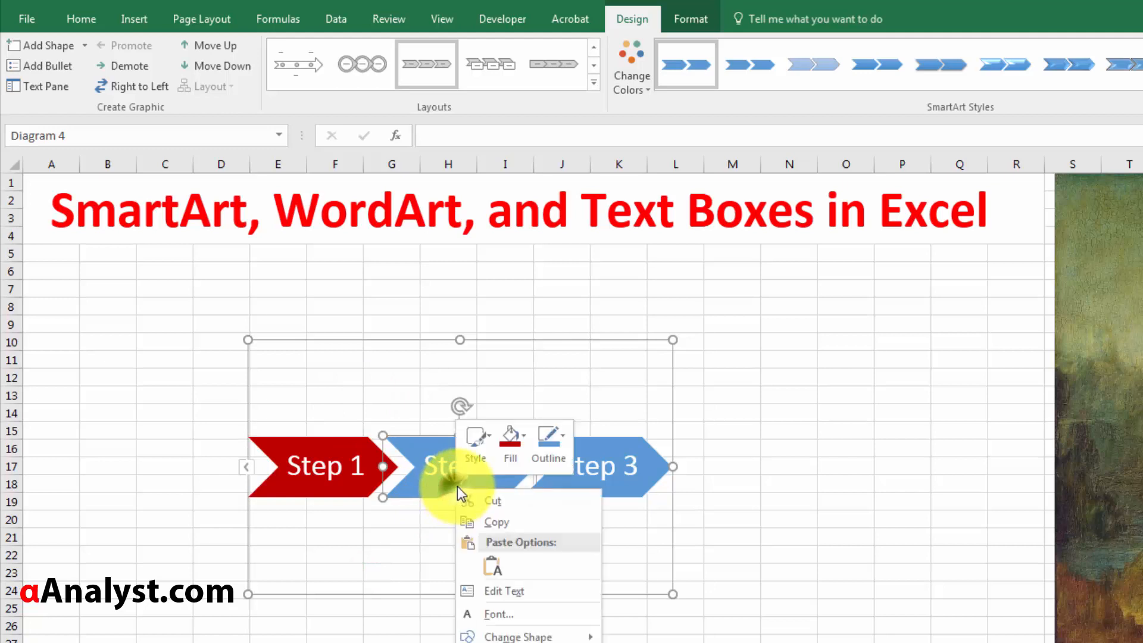
{"action": "left_click", "coordinate": [511, 444]}
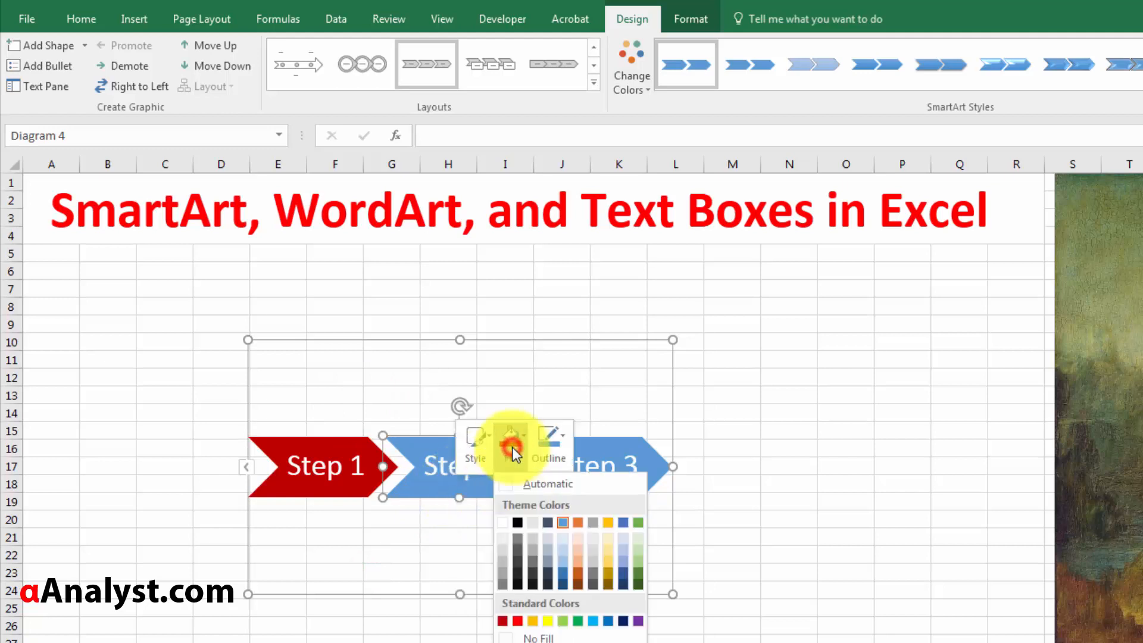
{"action": "left_click", "coordinate": [639, 584]}
Step: Fill the Step 3 chevron with the standard dark blue color
{"action": "left_click", "coordinate": [569, 494]}
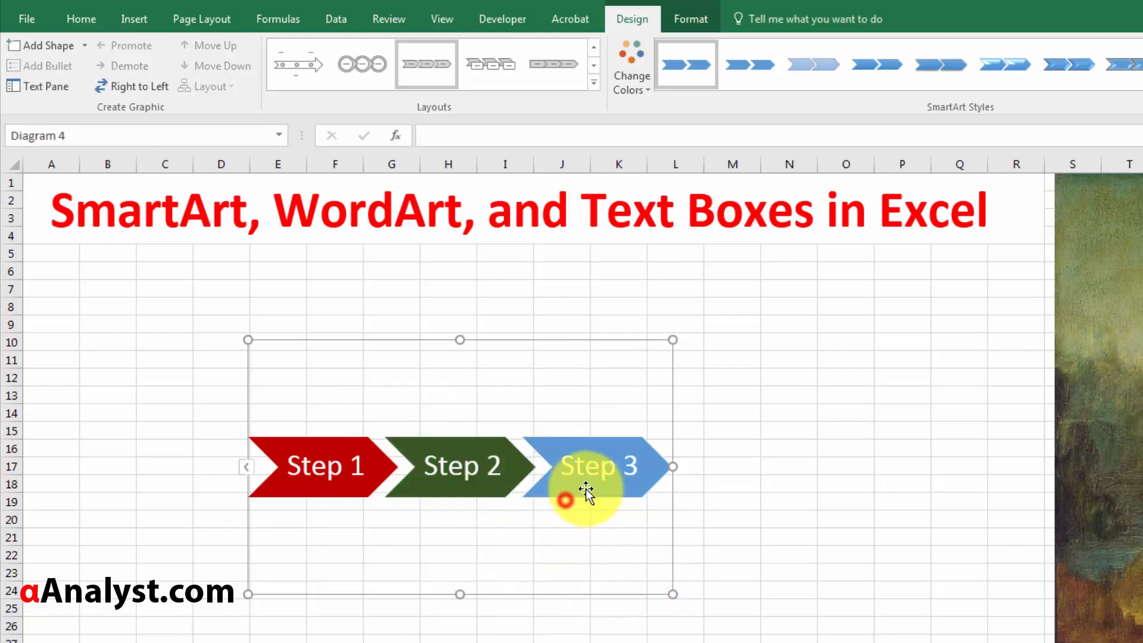
{"action": "right_click", "coordinate": [582, 489]}
{"action": "left_click", "coordinate": [549, 477]}
{"action": "left_click", "coordinate": [551, 404]}
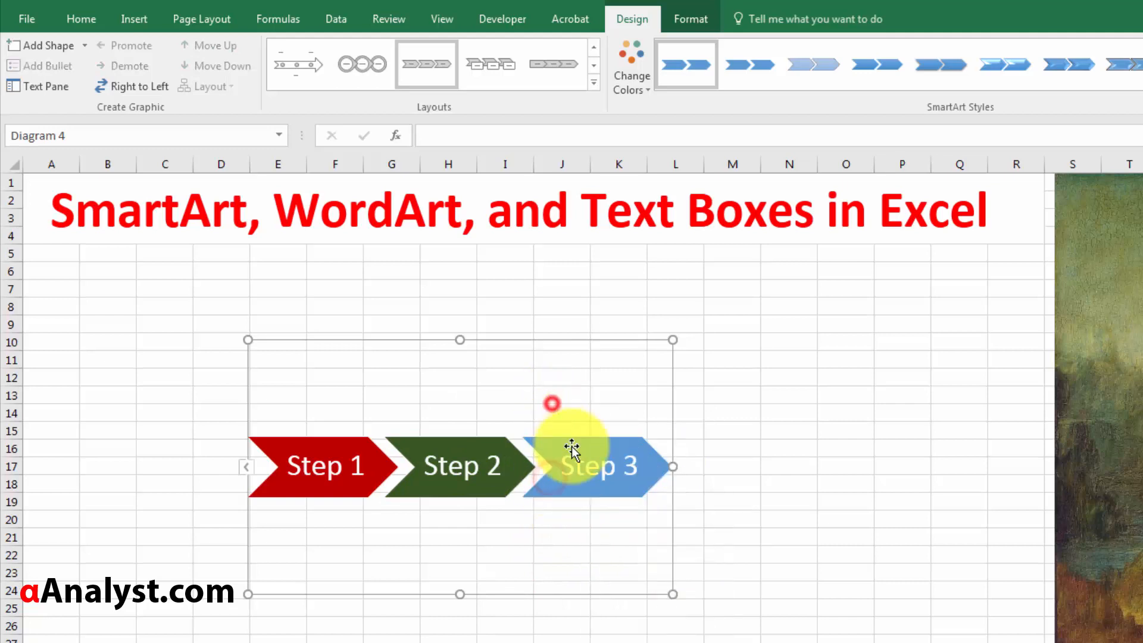
{"action": "right_click", "coordinate": [570, 447]}
{"action": "left_click", "coordinate": [632, 423]}
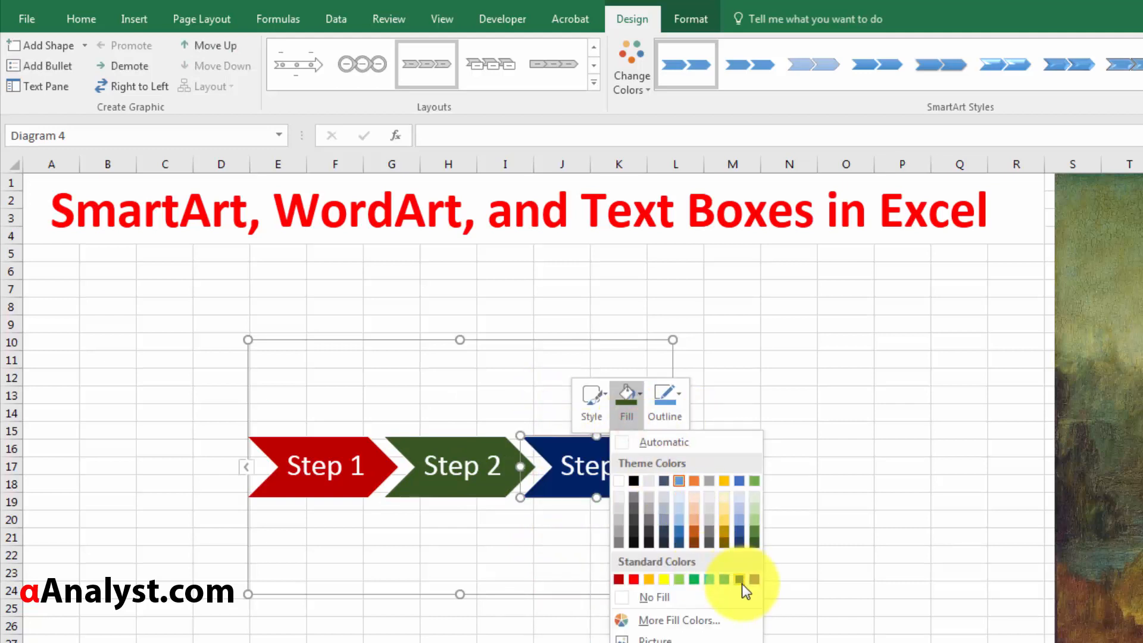
{"action": "left_click", "coordinate": [739, 579]}
{"action": "left_click", "coordinate": [745, 554]}
Step: Reduce the height of the SmartArt frame to fit the chevrons tightly and place the graphic near cell D15
{"action": "left_click", "coordinate": [461, 469]}
{"action": "left_click_drag", "start_coordinate": [461, 470], "coordinate": [479, 477]}
{"action": "left_click", "coordinate": [438, 364]}
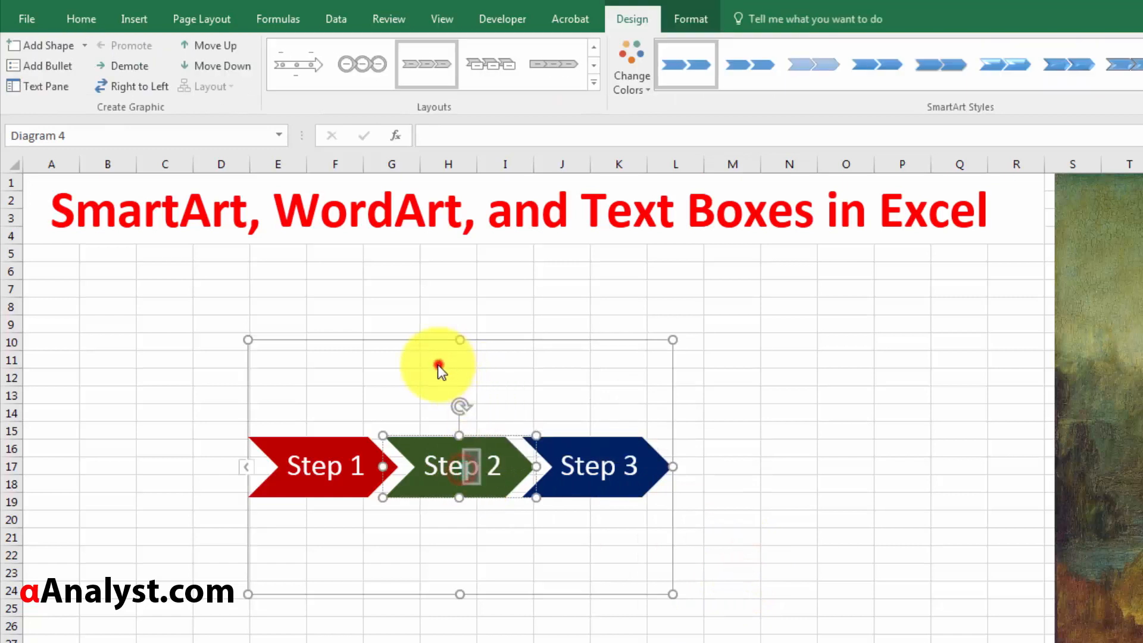
{"action": "left_click_drag", "start_coordinate": [462, 590], "coordinate": [452, 485]}
{"action": "left_click", "coordinate": [685, 430]}
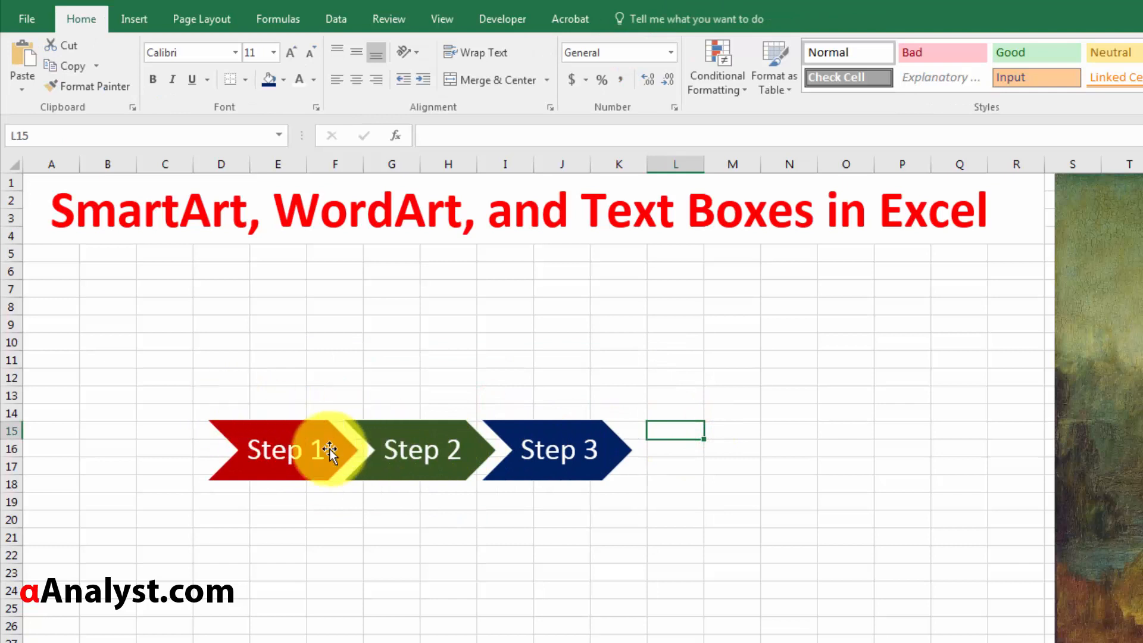
{"action": "left_click", "coordinate": [575, 444]}
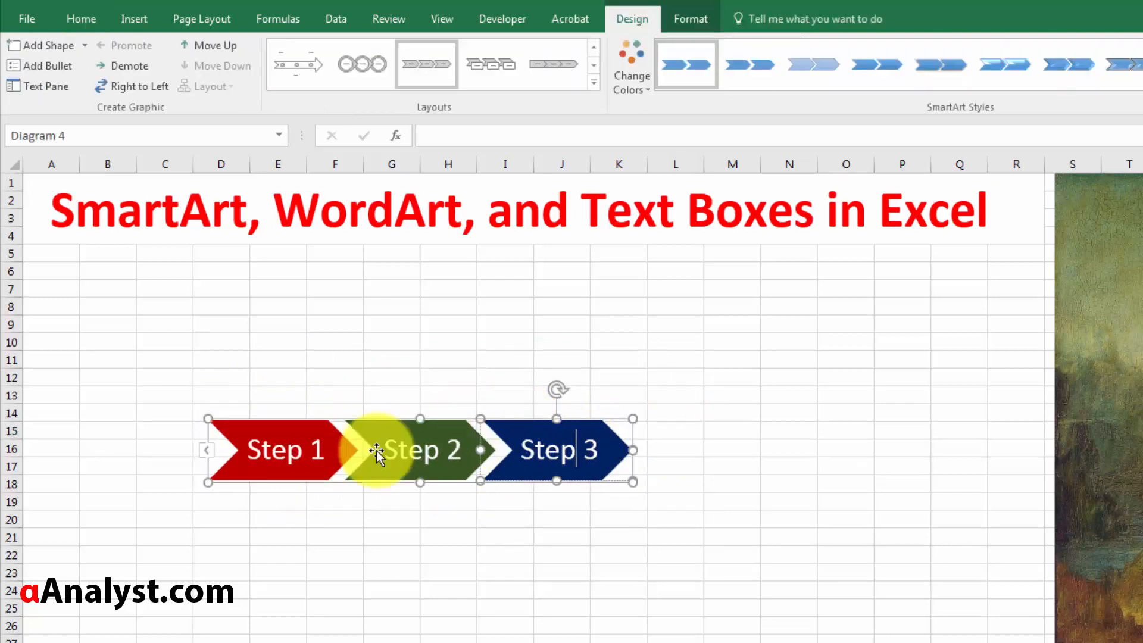
{"action": "left_click", "coordinate": [673, 413]}
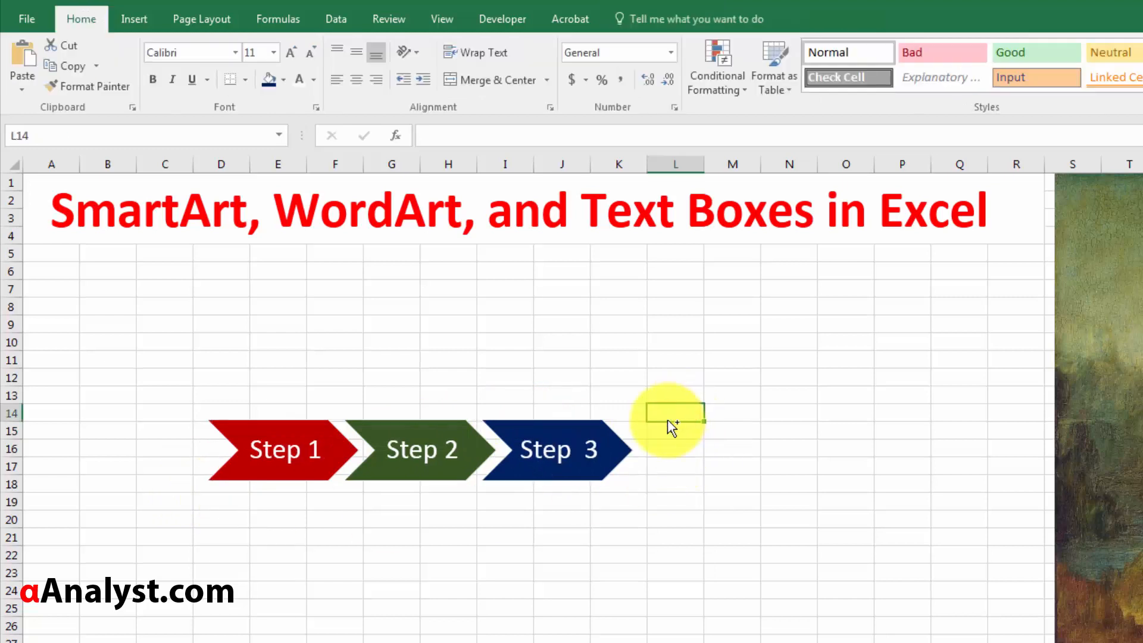
{"action": "left_click", "coordinate": [613, 428]}
{"action": "left_click", "coordinate": [356, 358]}
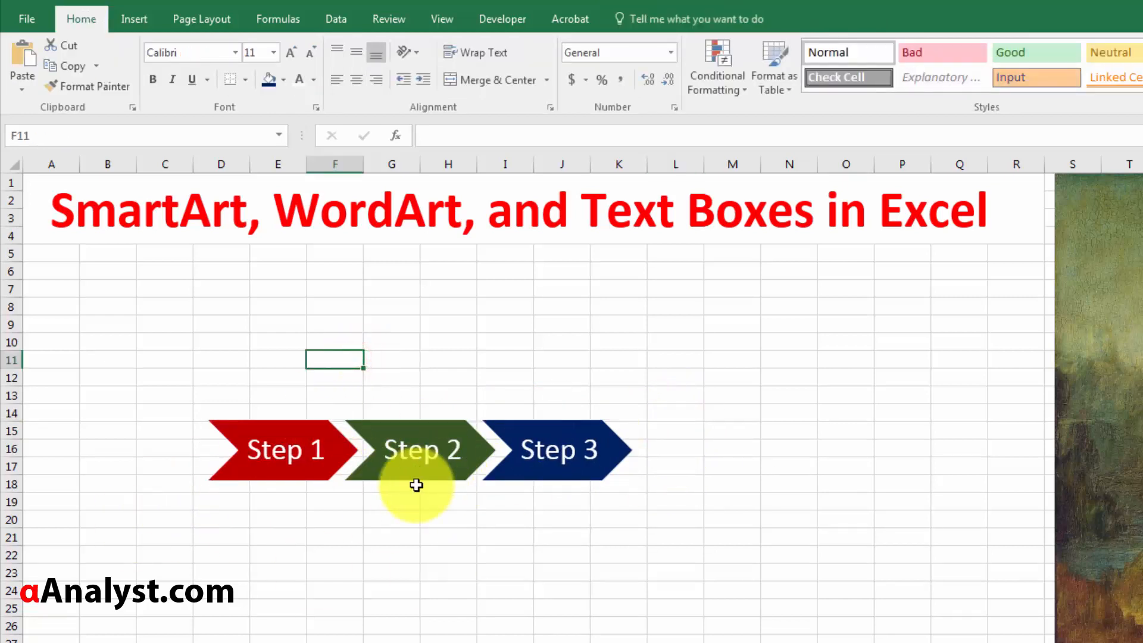
Step: Move the whole chevron graphic up and to the left so that its frame starts near cell C9
{"action": "left_click", "coordinate": [492, 422]}
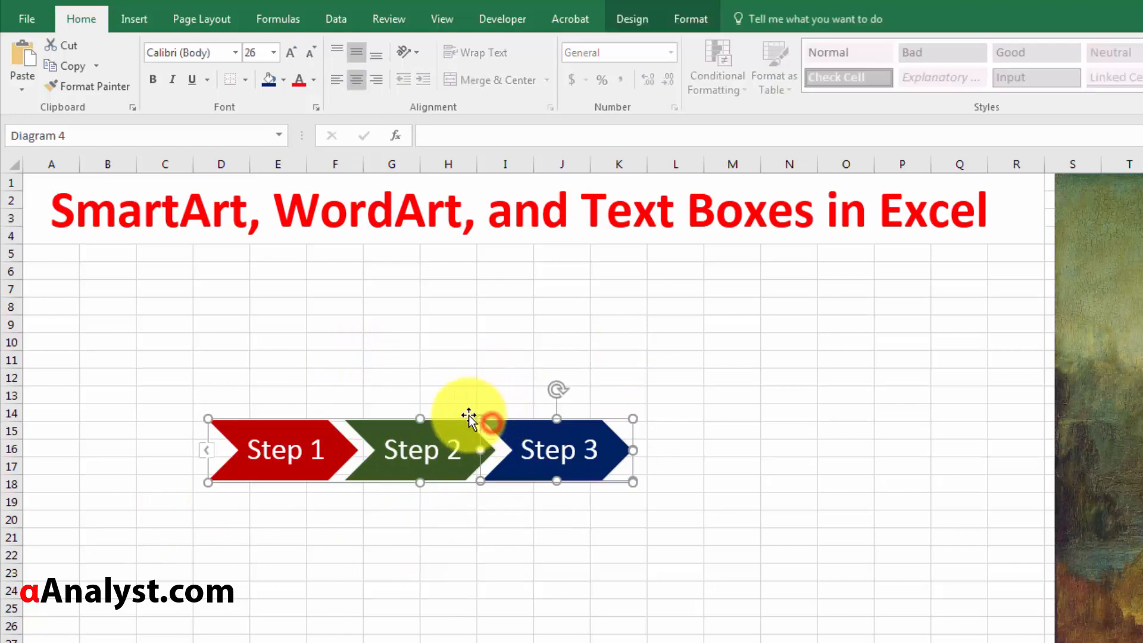
{"action": "left_click_drag", "start_coordinate": [467, 418], "coordinate": [403, 320]}
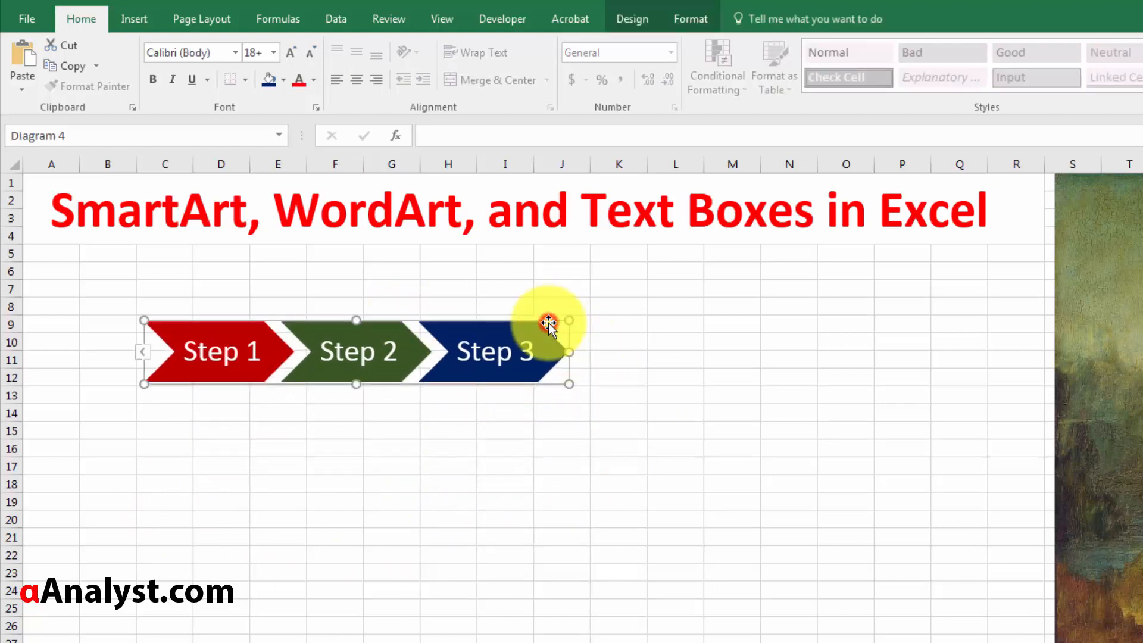
{"action": "left_click", "coordinate": [390, 417]}
{"action": "left_click", "coordinate": [365, 369]}
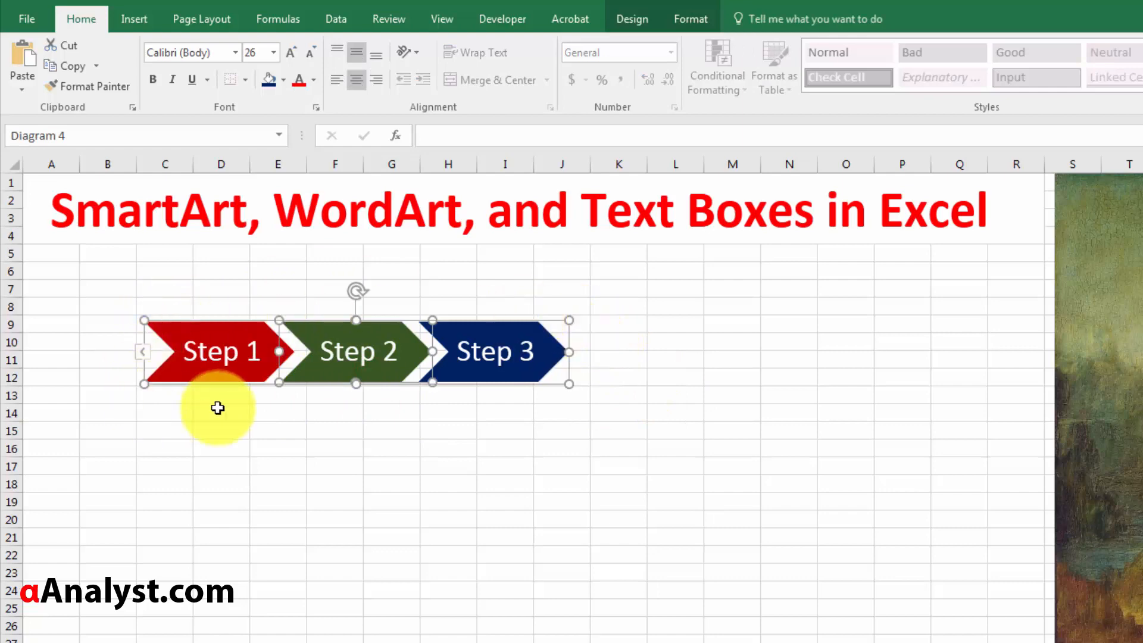
{"action": "left_click", "coordinate": [480, 449]}
{"action": "left_click", "coordinate": [503, 344]}
{"action": "left_click", "coordinate": [511, 344]}
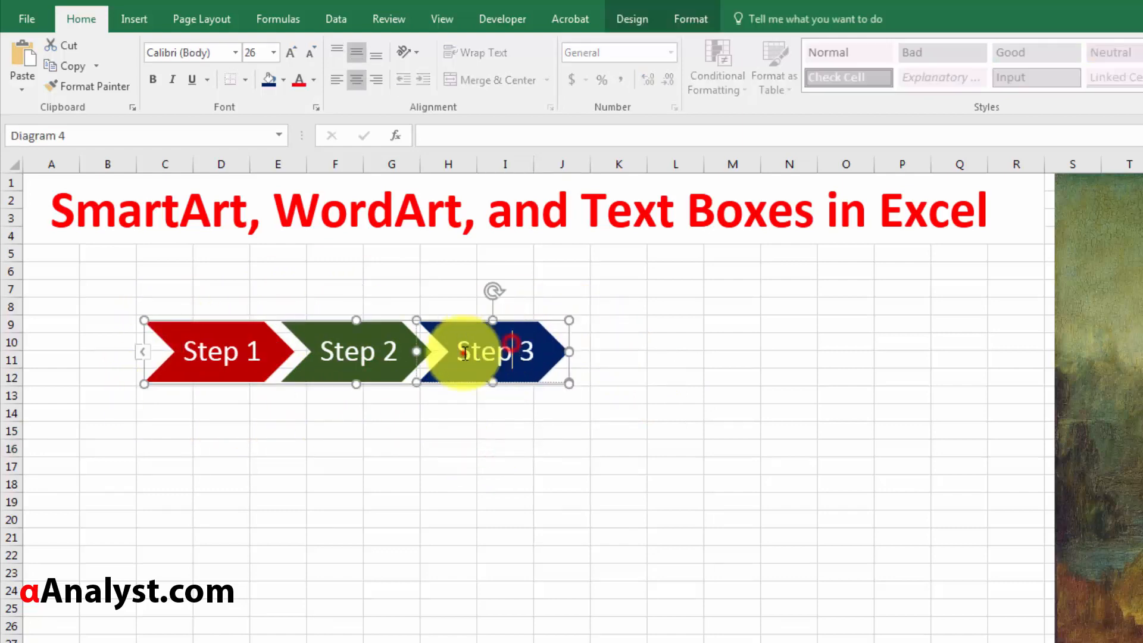
{"action": "left_click", "coordinate": [676, 394]}
{"action": "left_click", "coordinate": [568, 328]}
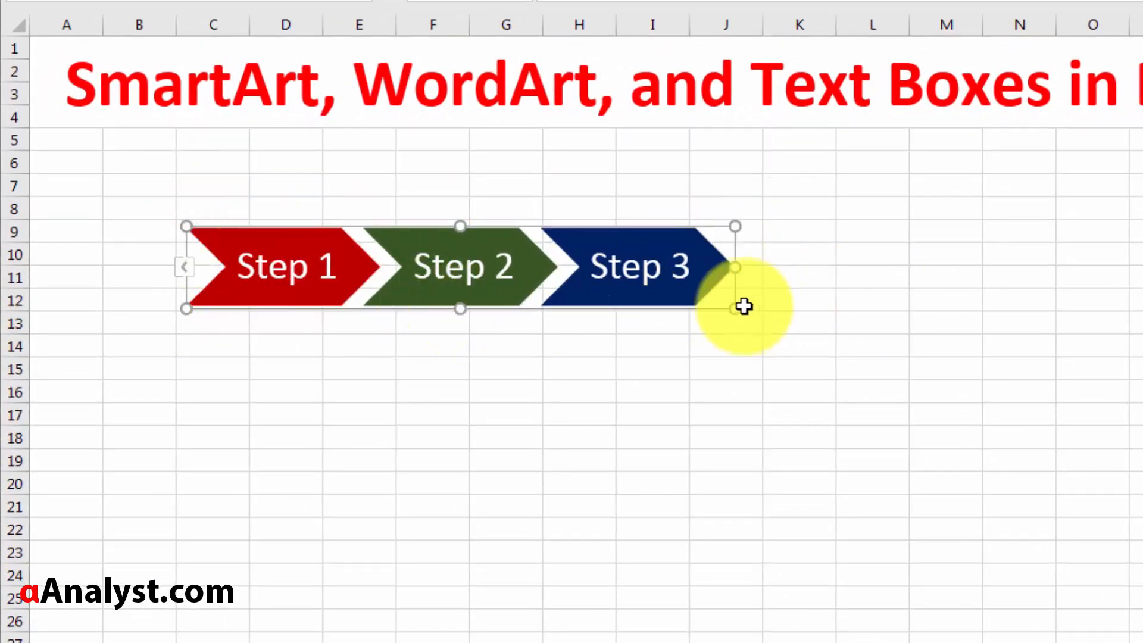
Step: Try enlarging the whole chevron graphic and moving it, and undo these size and position changes
{"action": "left_click_drag", "start_coordinate": [740, 308], "coordinate": [1003, 551]}
{"action": "left_click_drag", "start_coordinate": [707, 628], "coordinate": [1016, 597]}
{"action": "left_click_drag", "start_coordinate": [493, 641], "coordinate": [215, 641]}
{"action": "key", "text": "ctrl+z"}
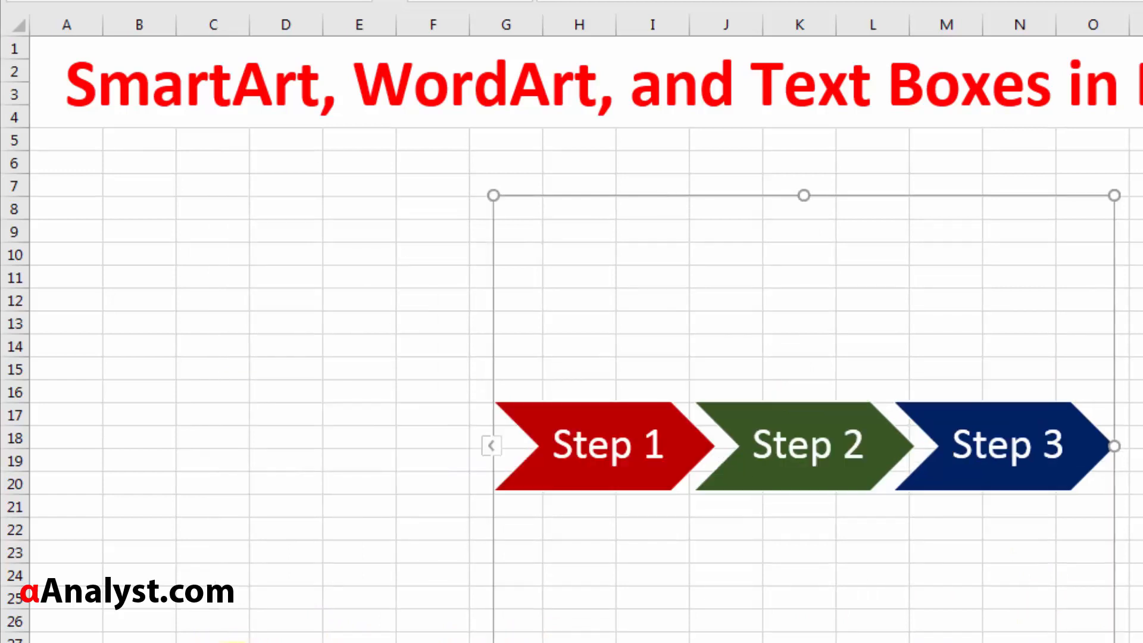
{"action": "key", "text": "ctrl+z"}
{"action": "key", "text": "ctrl+z"}
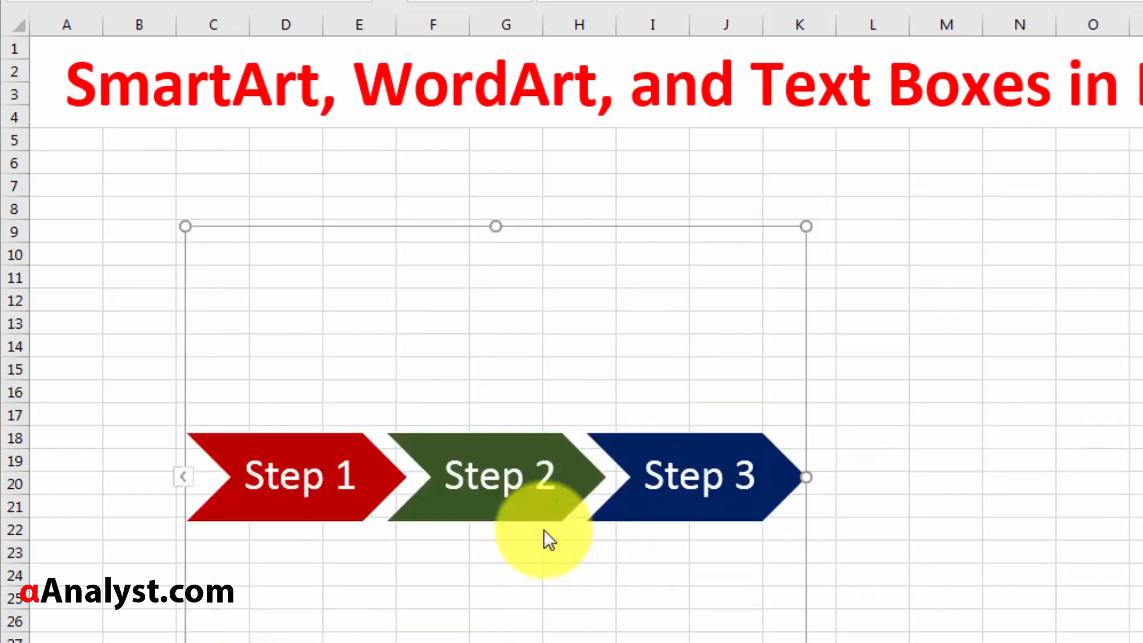
{"action": "left_click", "coordinate": [562, 530]}
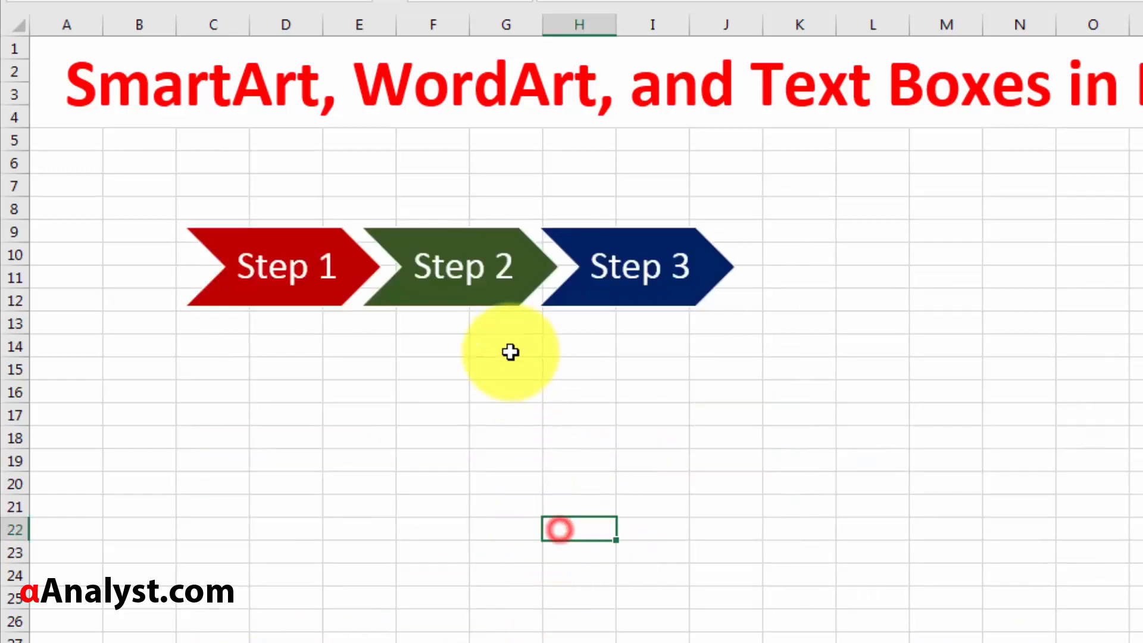
Step: Extend the bottom edge of the chevron graphic's frame to about row 23 and pull it back up to about row 15
{"action": "left_click", "coordinate": [731, 232]}
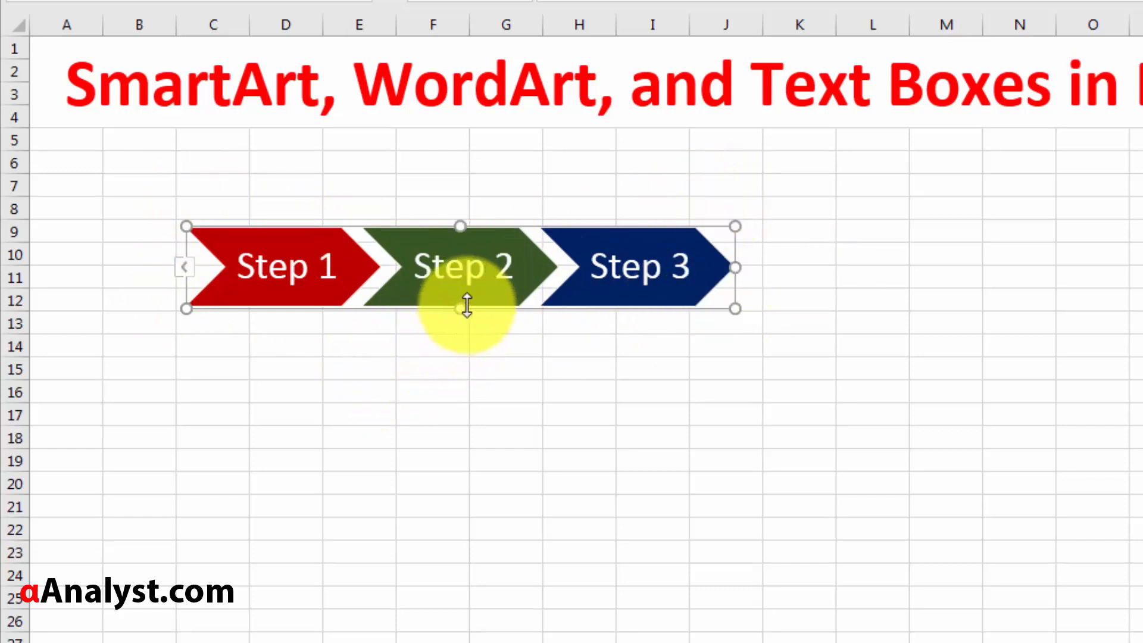
{"action": "left_click_drag", "start_coordinate": [467, 306], "coordinate": [460, 566]}
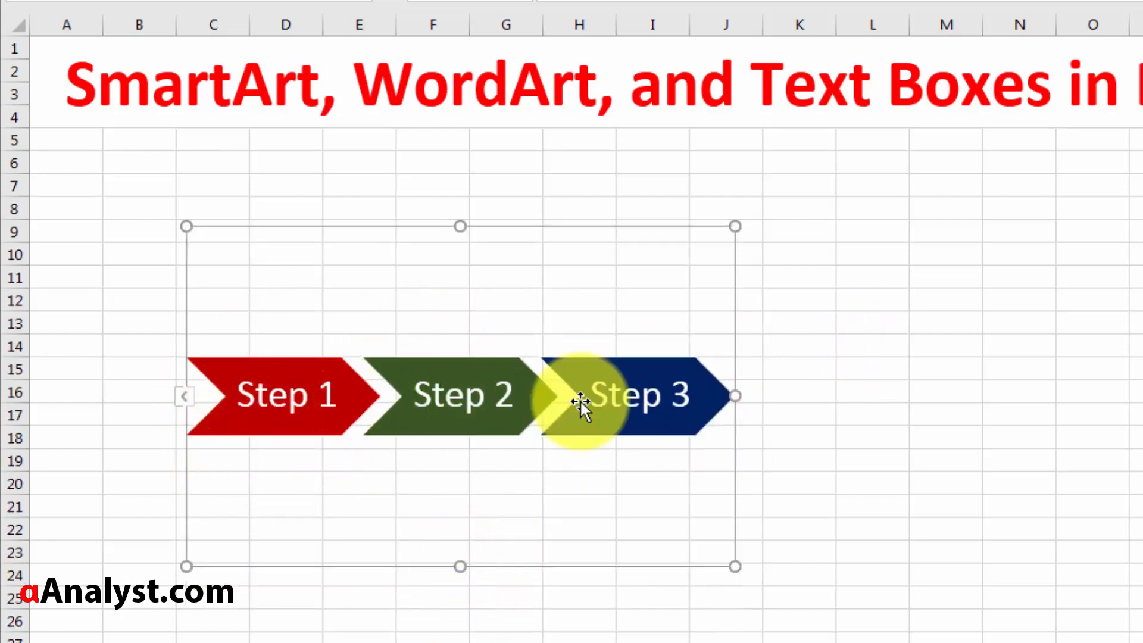
{"action": "left_click_drag", "start_coordinate": [462, 566], "coordinate": [457, 385]}
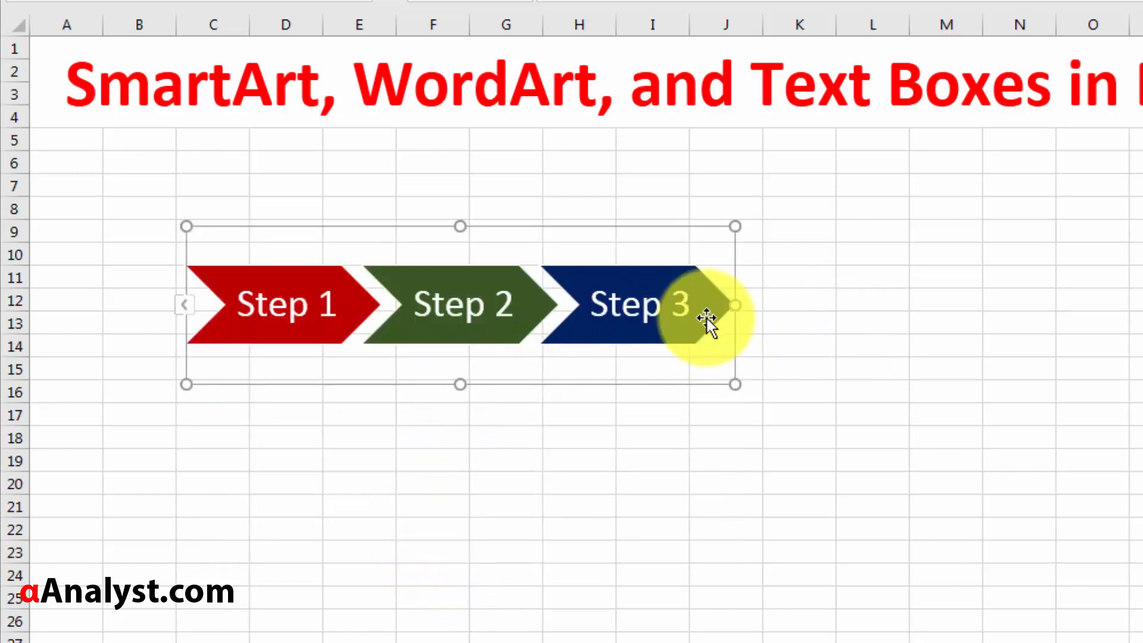
Step: Try widening the chevron graphic out to column P and undo back to a frame ending in column L
{"action": "left_click_drag", "start_coordinate": [741, 306], "coordinate": [987, 321]}
{"action": "left_click", "coordinate": [922, 340]}
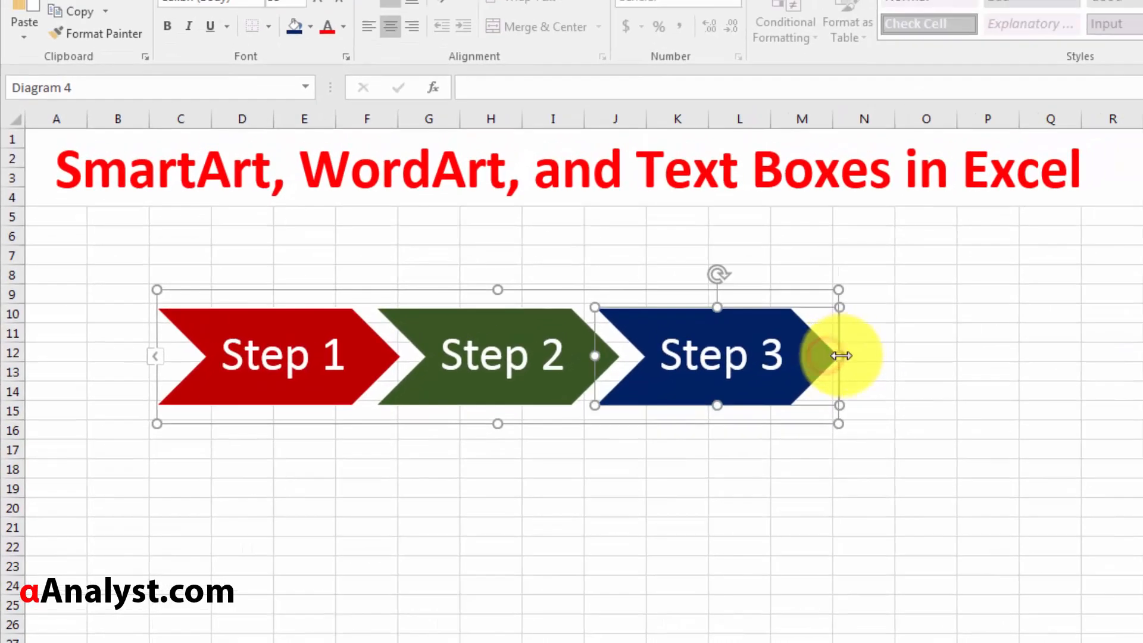
{"action": "left_click", "coordinate": [965, 337]}
{"action": "left_click", "coordinate": [921, 323]}
{"action": "left_click_drag", "start_coordinate": [836, 351], "coordinate": [1020, 387]}
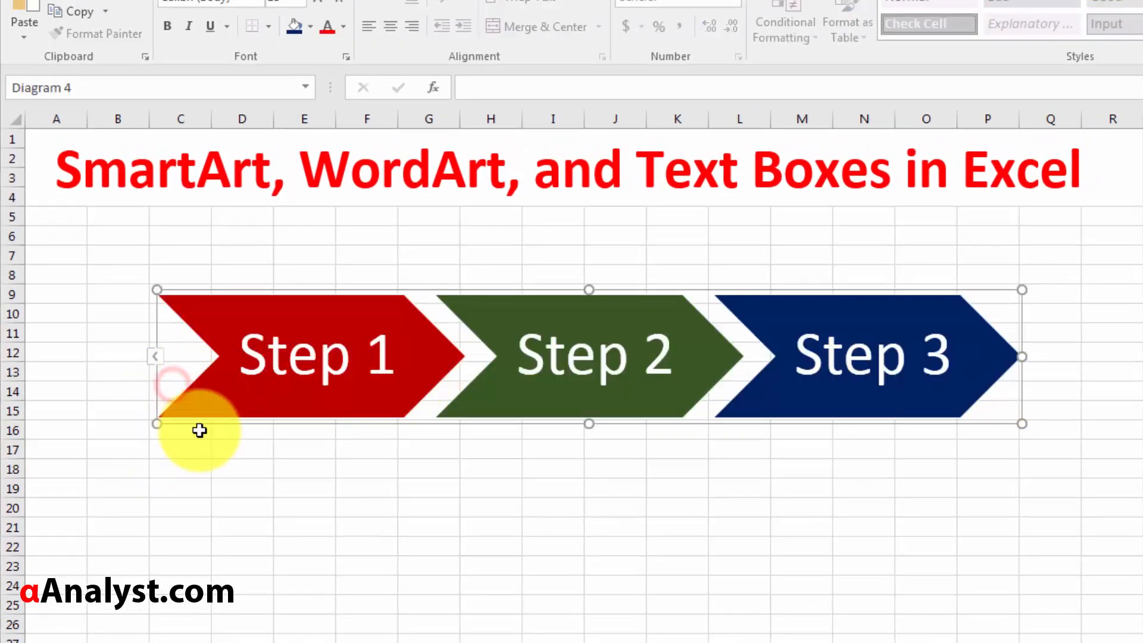
{"action": "left_click", "coordinate": [199, 428]}
{"action": "key", "text": "ctrl+z"}
{"action": "key", "text": "ctrl+z"}
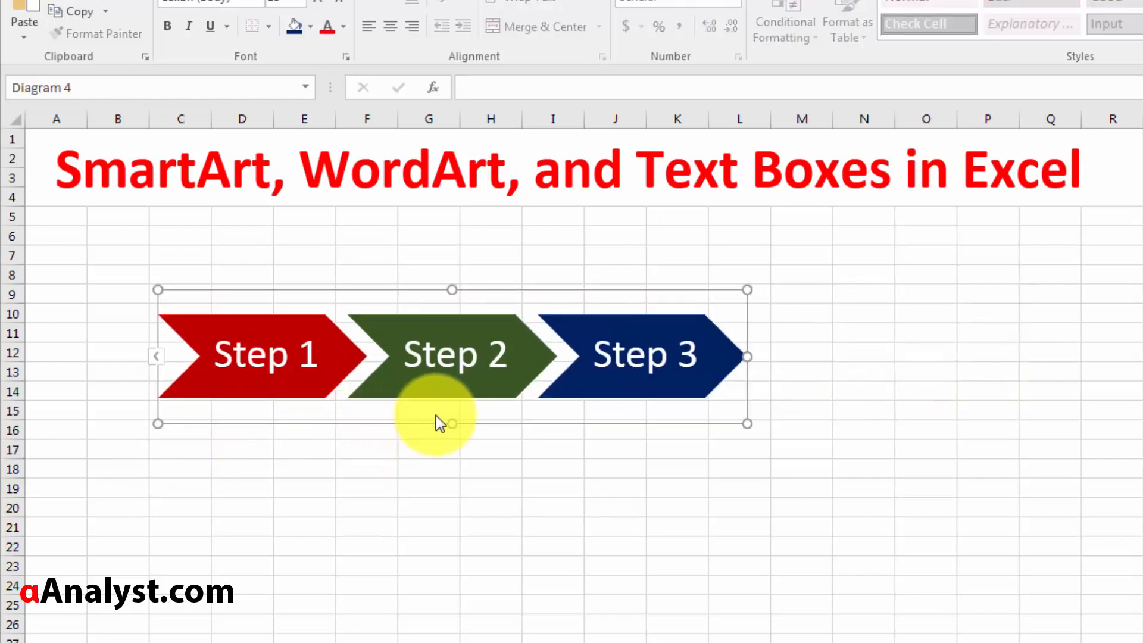
Step: Try extending the frame down to about row 24 and enlarging the graphic out to column O, and undo the changes
{"action": "left_click_drag", "start_coordinate": [455, 422], "coordinate": [452, 584]}
{"action": "left_click_drag", "start_coordinate": [748, 586], "coordinate": [937, 637]}
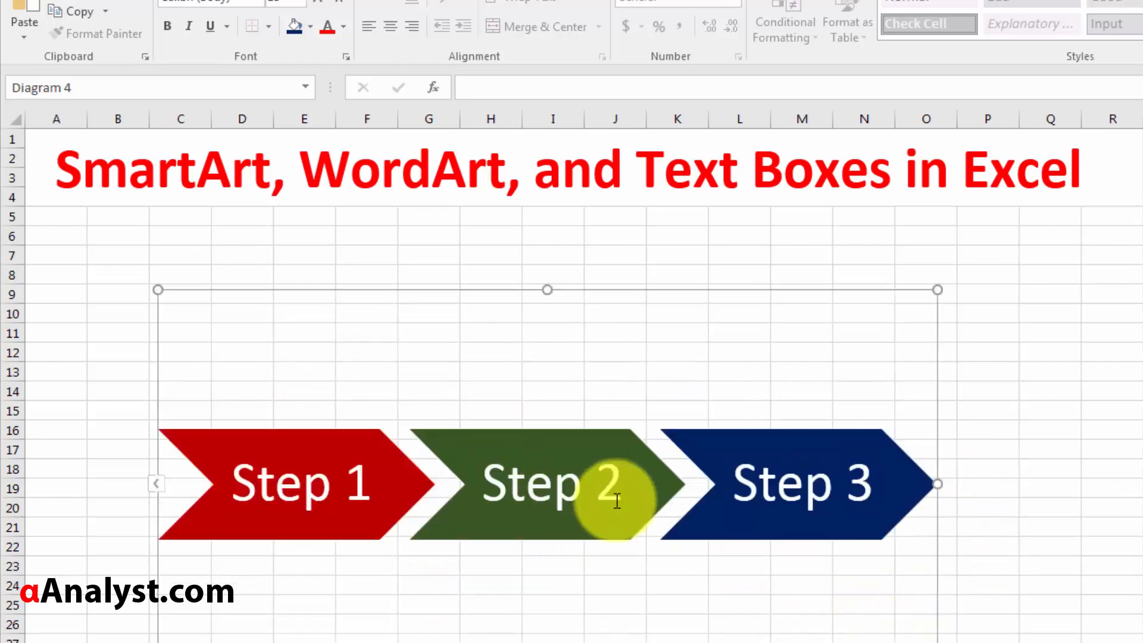
{"action": "key", "text": "ctrl+z"}
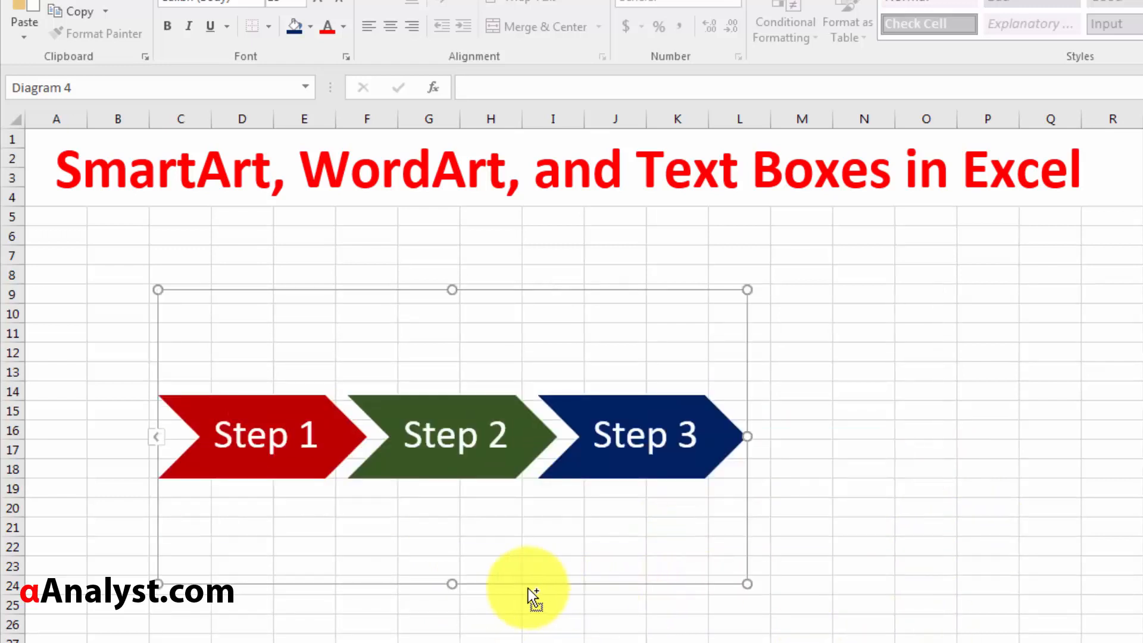
{"action": "key", "text": "ctrl+z"}
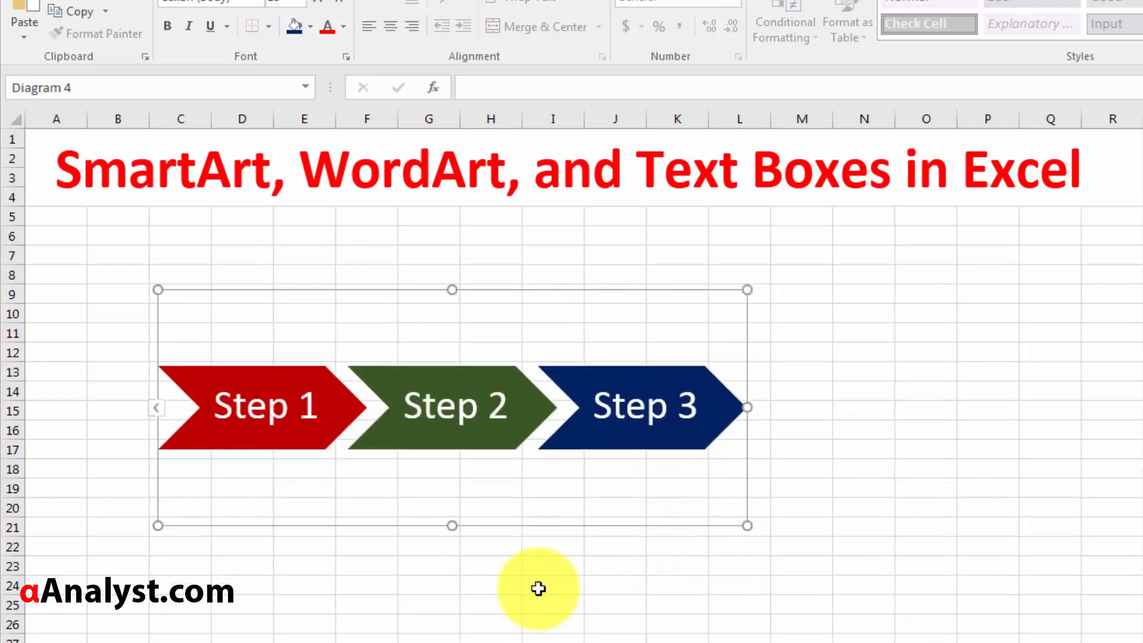
Step: Try extending the bottom edge of the graphic's frame to about row 26 and undo the last extension
{"action": "left_click", "coordinate": [459, 393]}
{"action": "left_click", "coordinate": [465, 540]}
{"action": "left_click", "coordinate": [439, 514]}
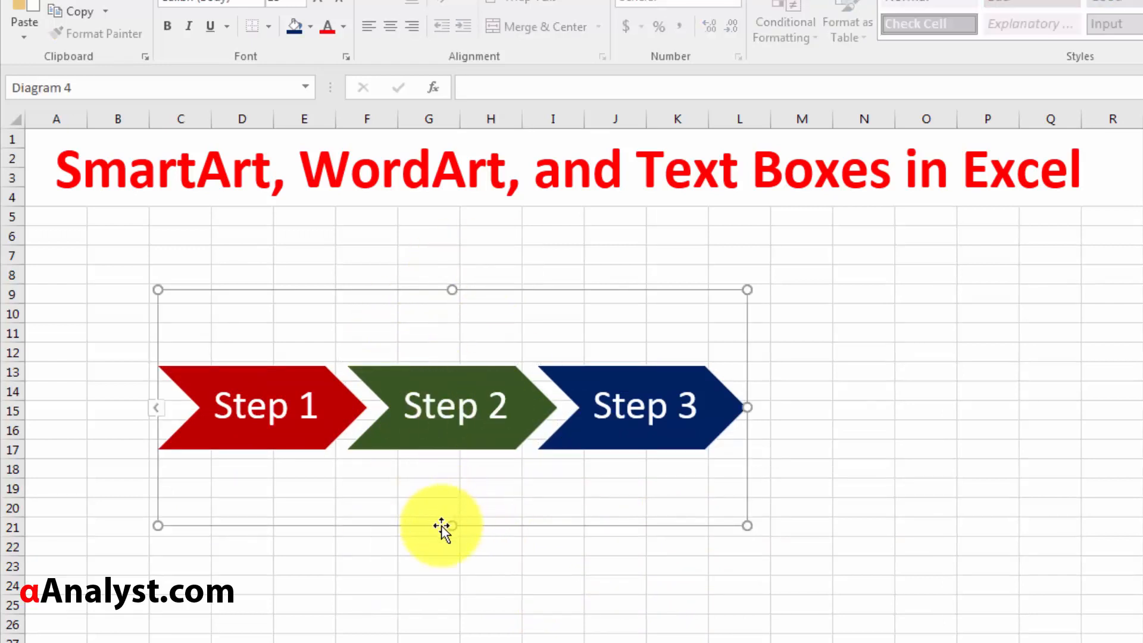
{"action": "left_click_drag", "start_coordinate": [452, 528], "coordinate": [463, 635]}
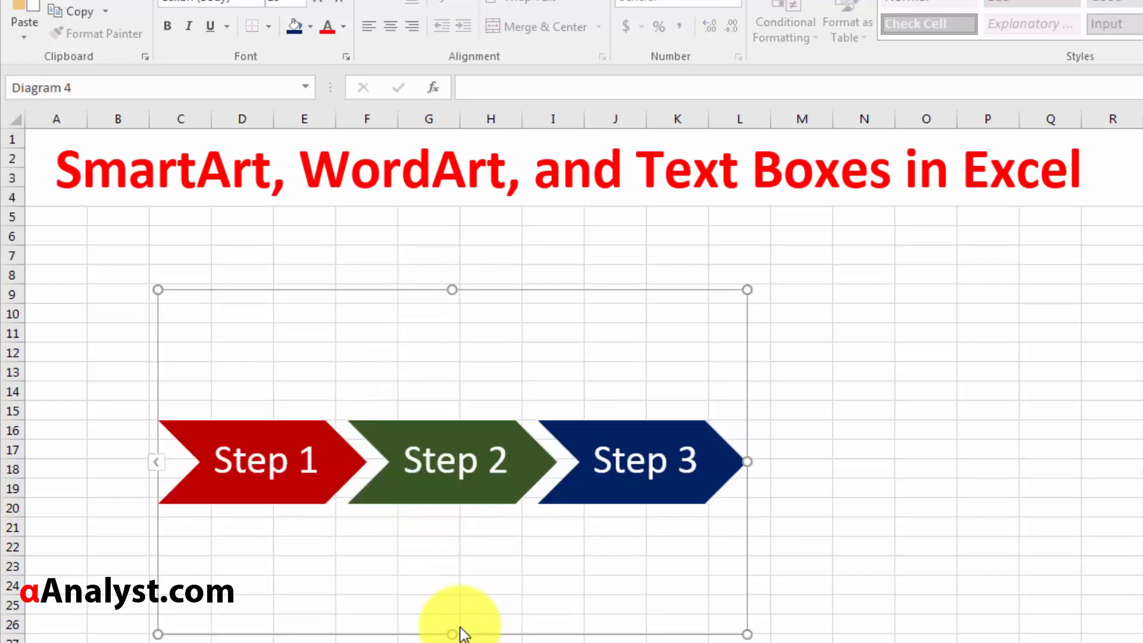
{"action": "key", "text": "ctrl+z"}
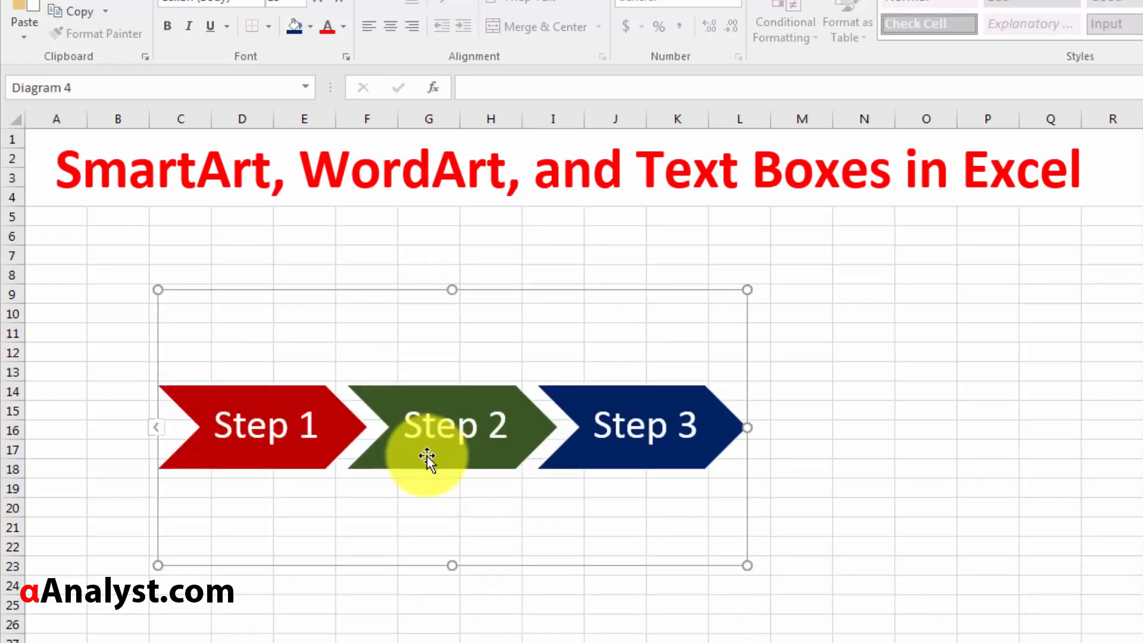
Step: Try making only the Step 2 chevron taller and shrinking it again, and undo these size changes
{"action": "left_click", "coordinate": [427, 457]}
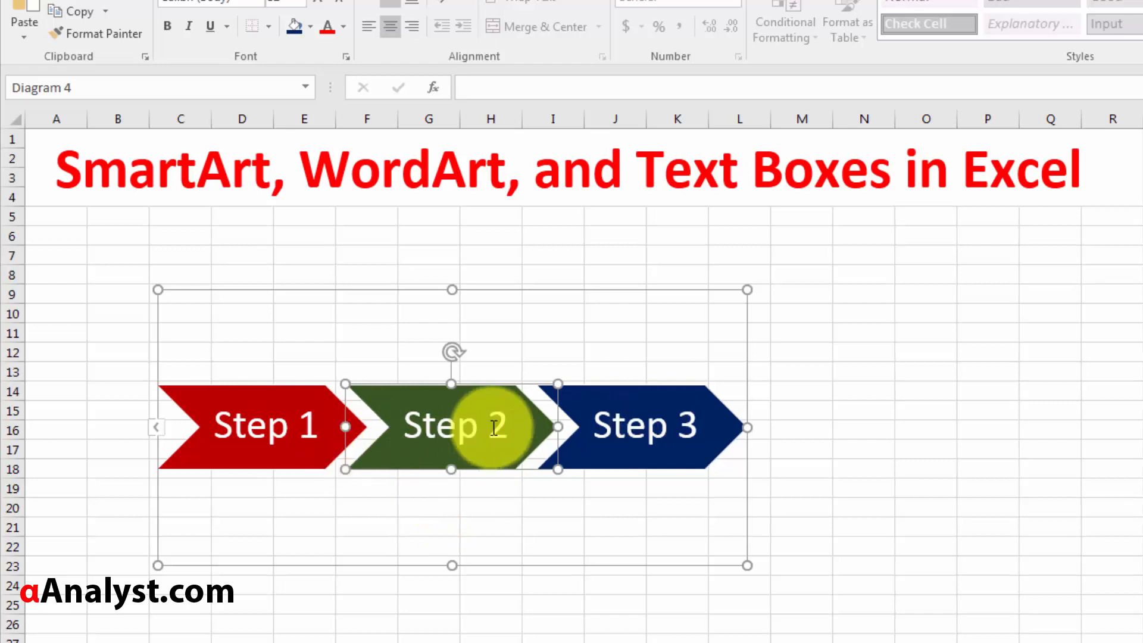
{"action": "left_click_drag", "start_coordinate": [451, 469], "coordinate": [450, 529]}
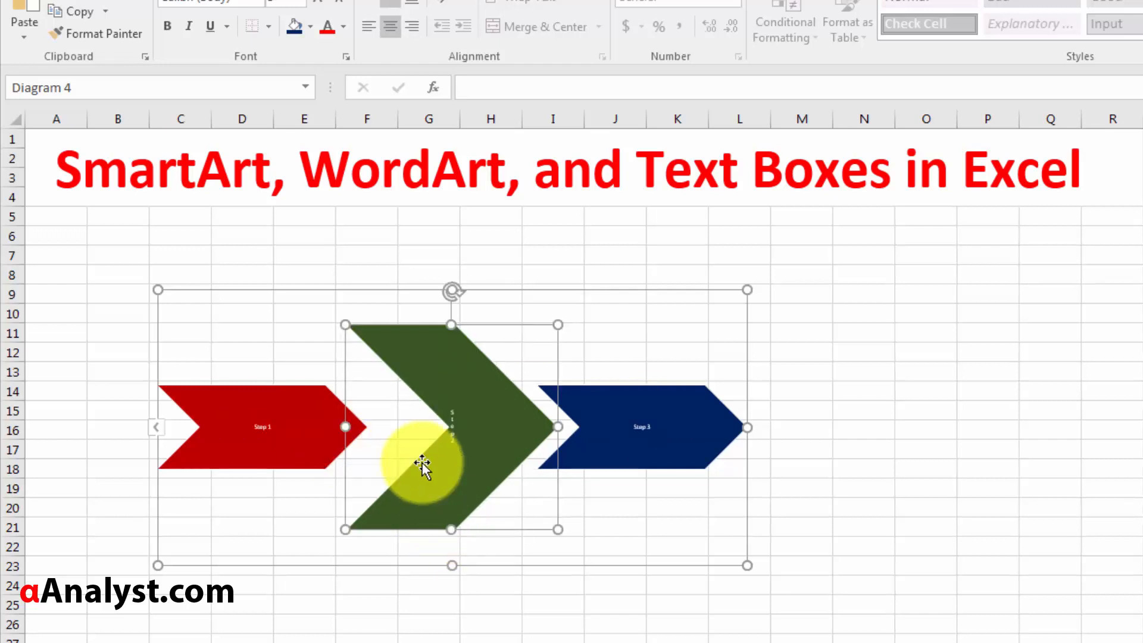
{"action": "left_click_drag", "start_coordinate": [452, 324], "coordinate": [457, 378]}
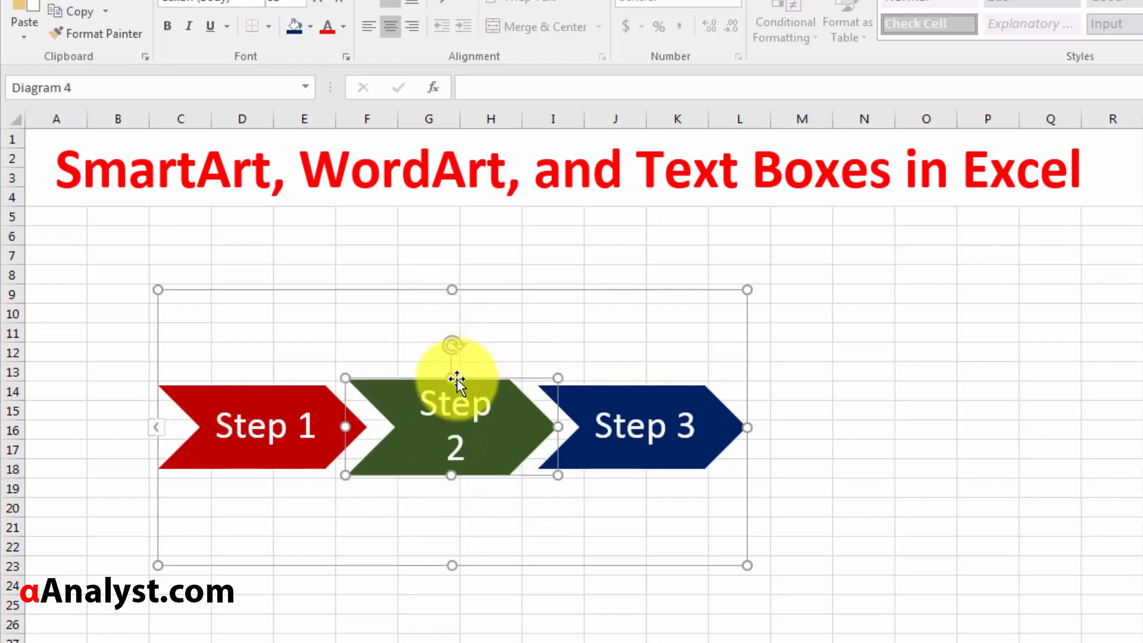
{"action": "key", "text": "ctrl+z"}
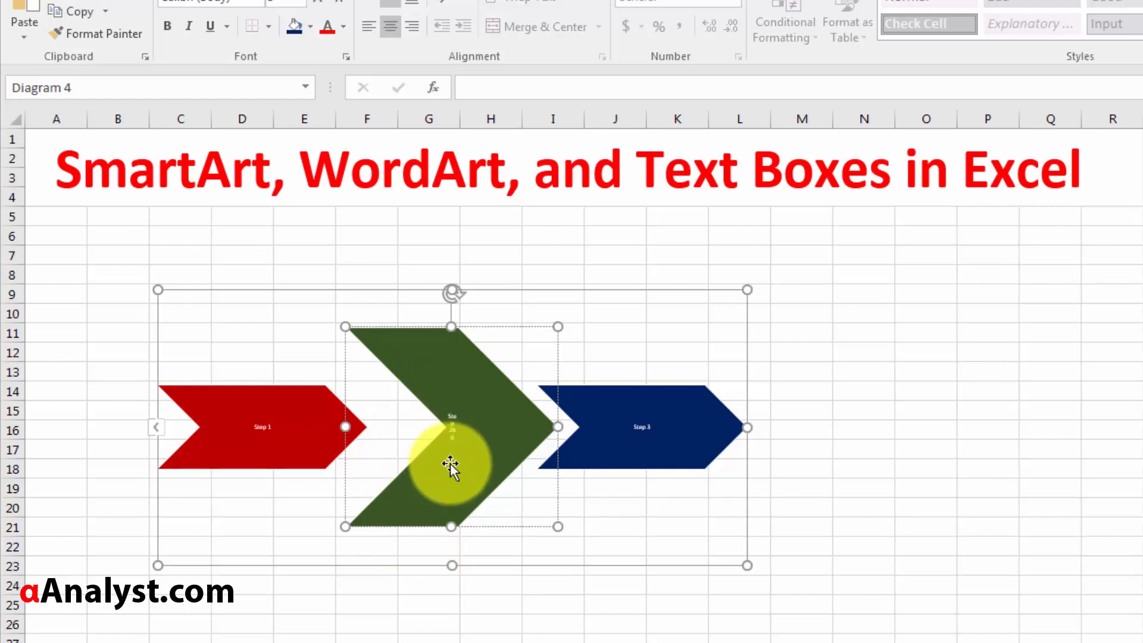
{"action": "left_click", "coordinate": [680, 607]}
{"action": "key", "text": "ctrl+z"}
{"action": "key", "text": "ctrl+z"}
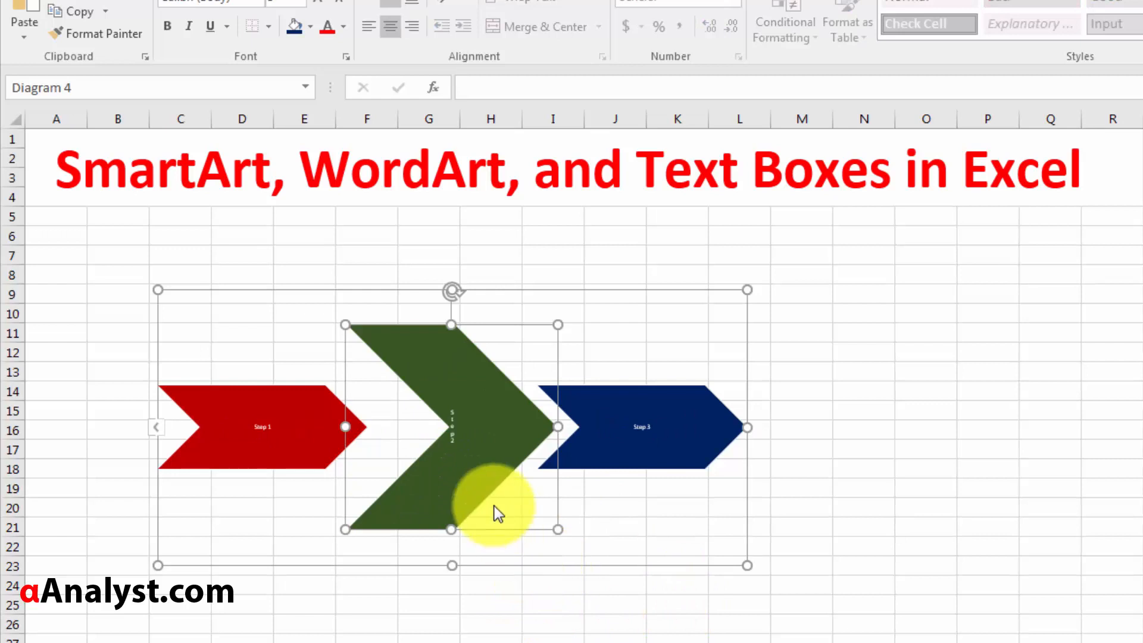
{"action": "left_click", "coordinate": [490, 556]}
{"action": "left_click", "coordinate": [524, 638]}
Step: Move the chevron graphic to start near cell B6 and shrink its frame height to end around row 10
{"action": "left_click", "coordinate": [389, 357]}
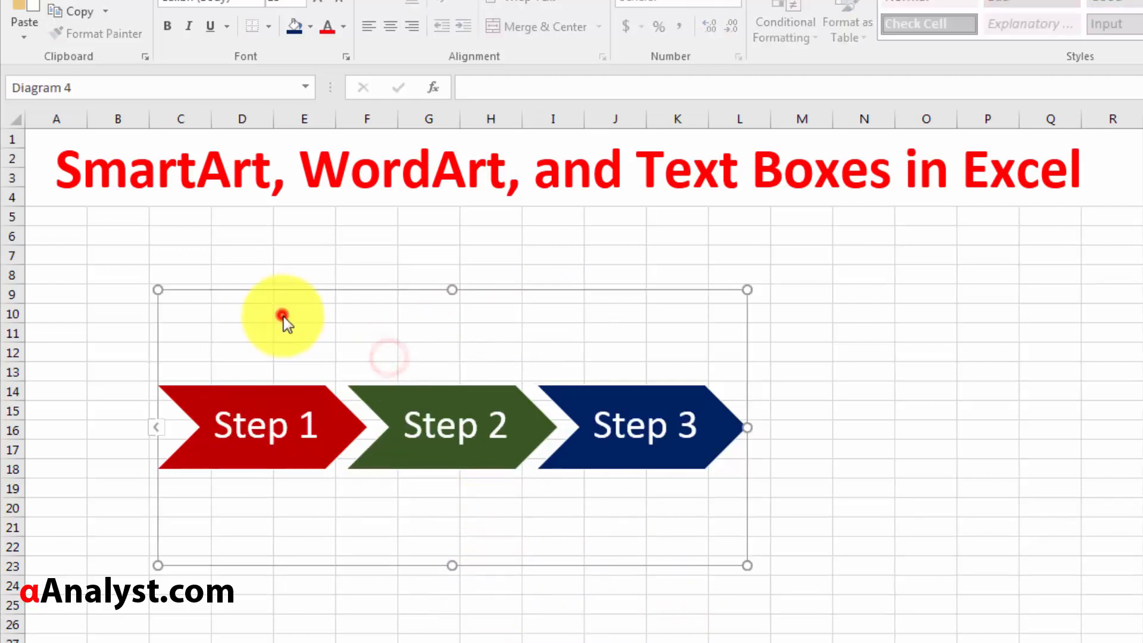
{"action": "left_click_drag", "start_coordinate": [310, 290], "coordinate": [265, 242]}
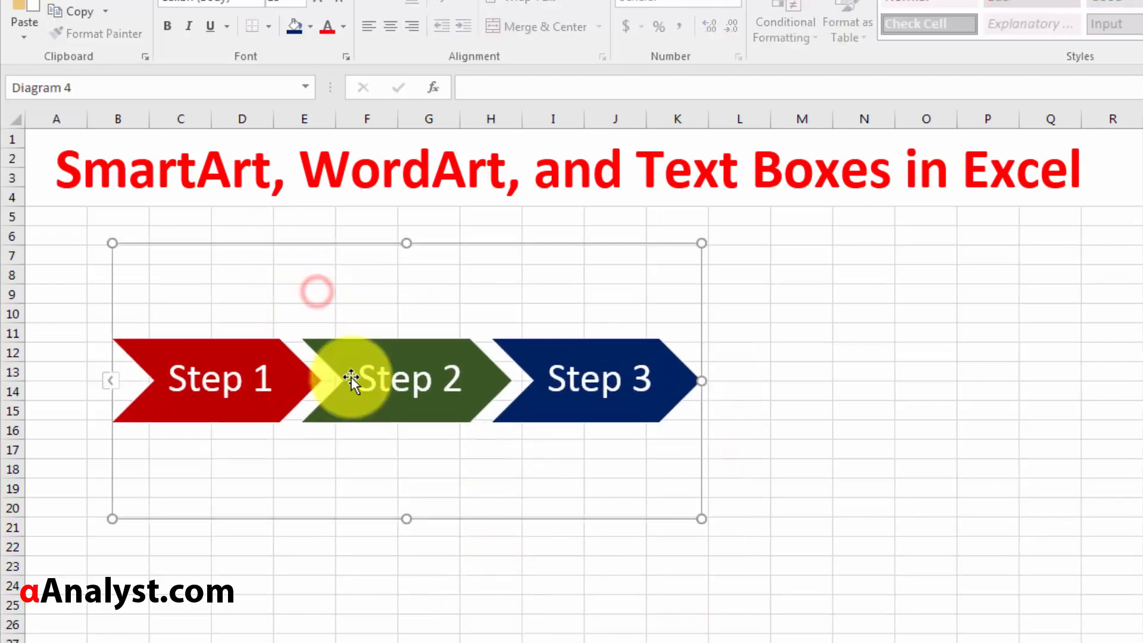
{"action": "left_click", "coordinate": [460, 494]}
{"action": "left_click_drag", "start_coordinate": [406, 521], "coordinate": [357, 317]}
{"action": "left_click", "coordinate": [344, 390]}
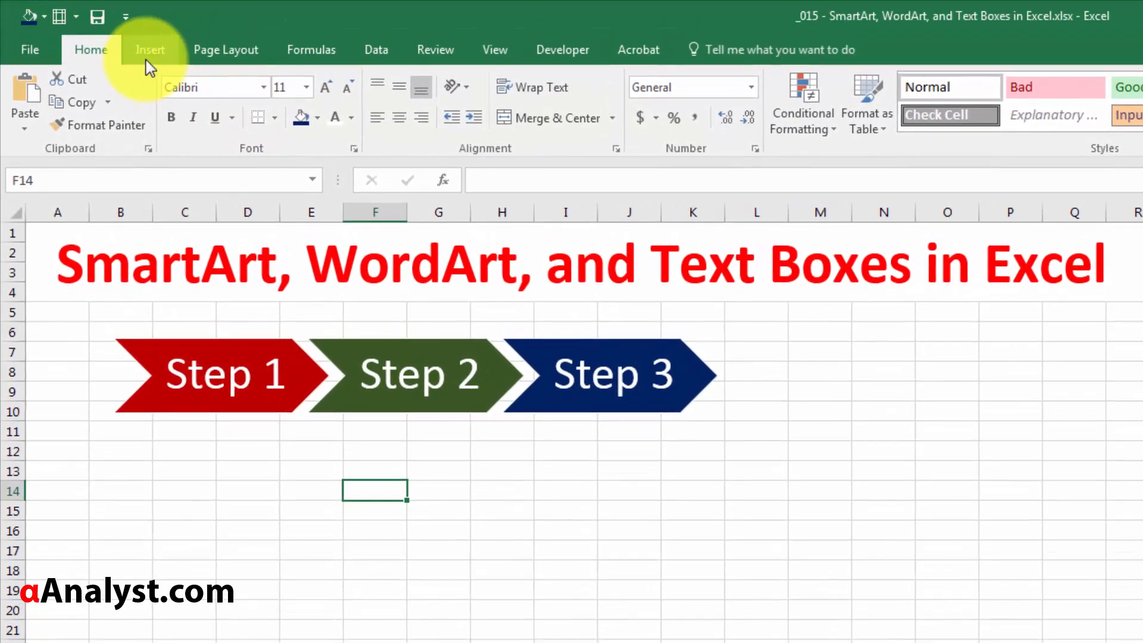
{"action": "left_click", "coordinate": [146, 56]}
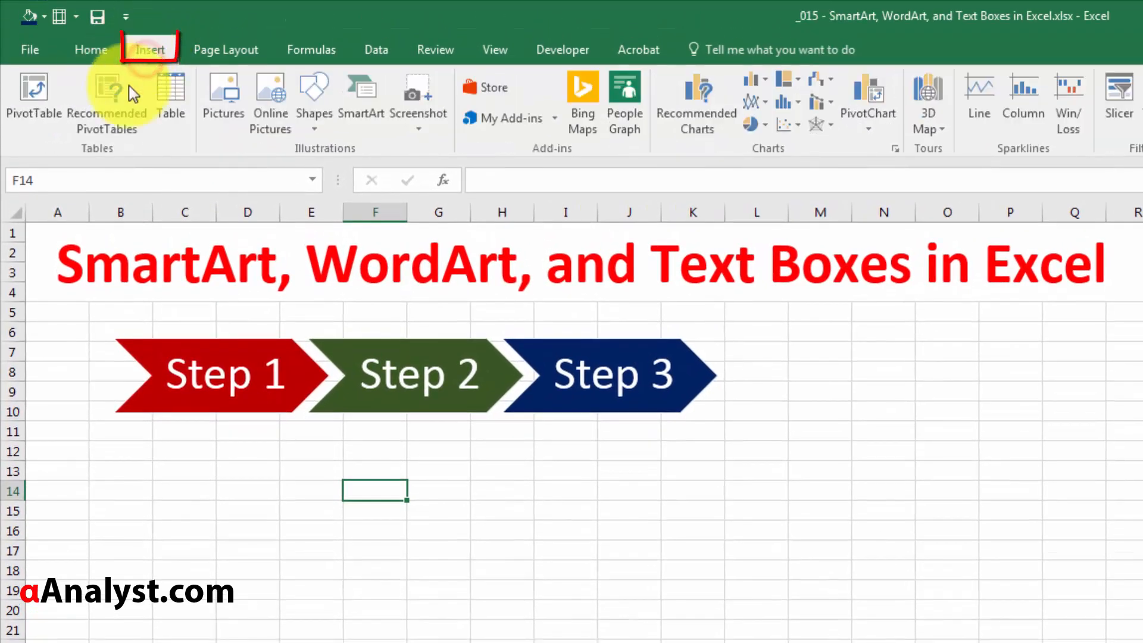
{"action": "left_click", "coordinate": [369, 122]}
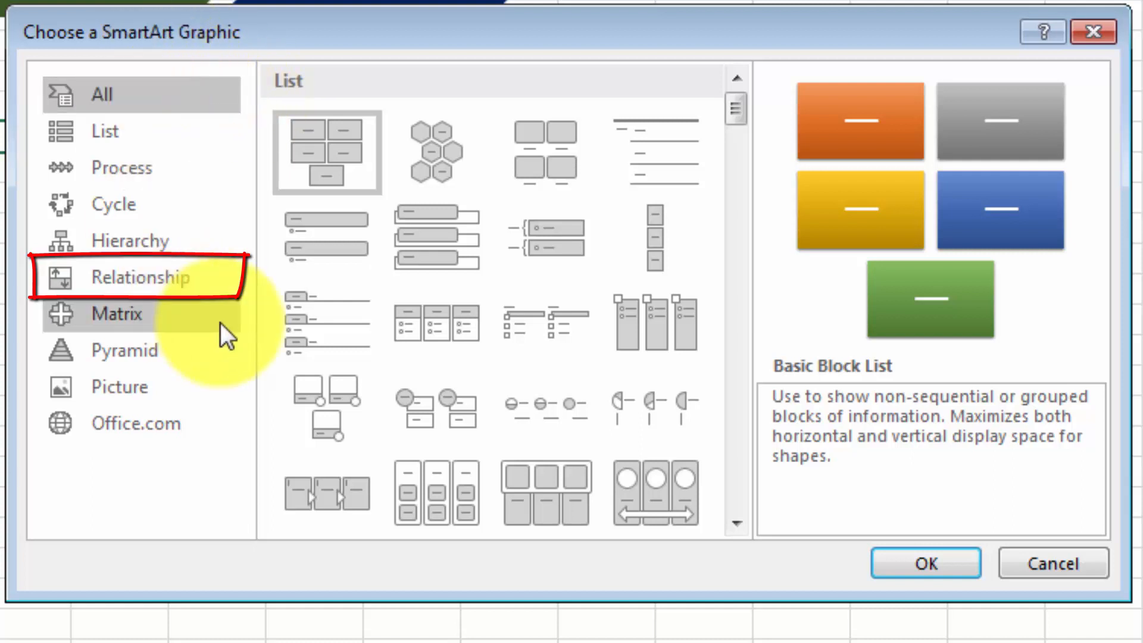
{"action": "left_click", "coordinate": [213, 280]}
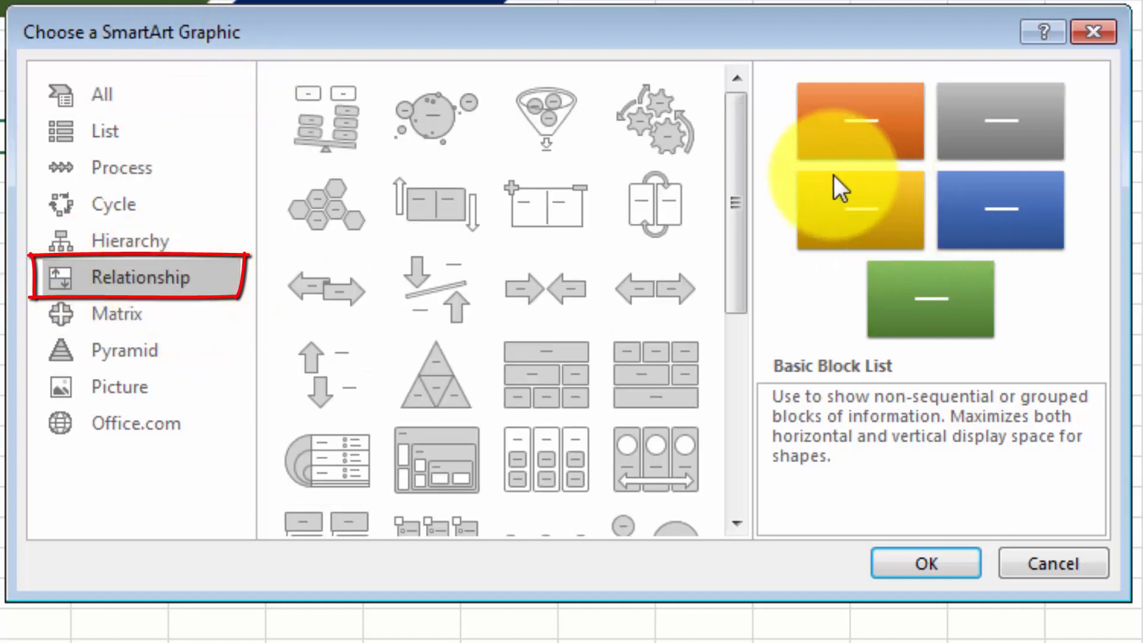
{"action": "mouse_move", "coordinate": [736, 192]}
{"action": "left_mouse_down"}
{"action": "mouse_move", "coordinate": [777, 387]}
{"action": "mouse_move", "coordinate": [770, 452]}
{"action": "left_mouse_up"}
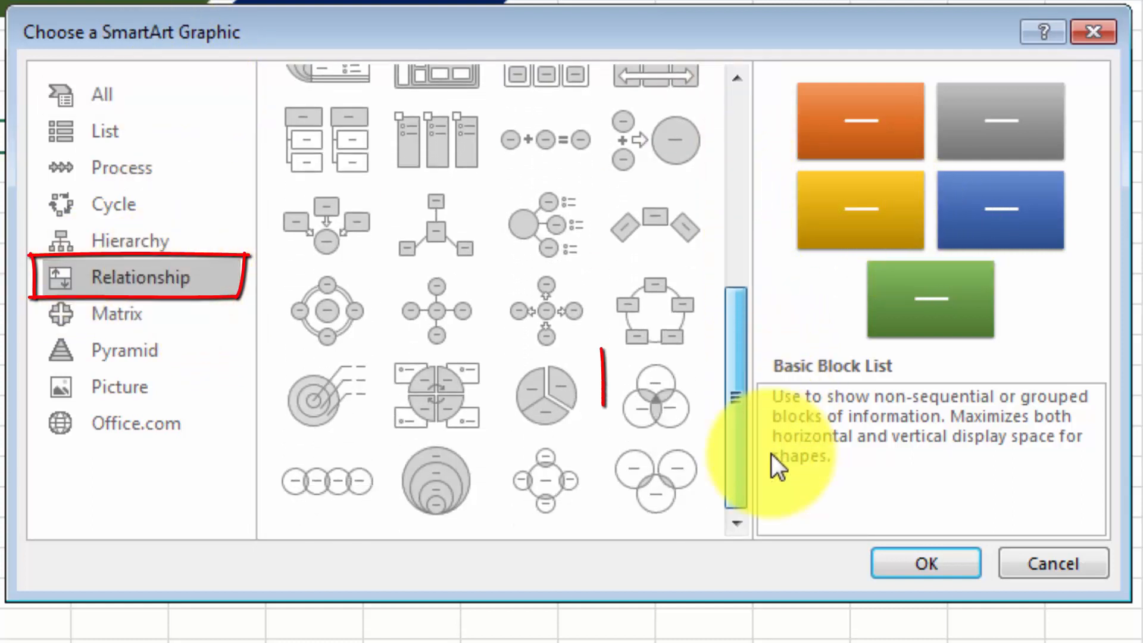
{"action": "left_click", "coordinate": [679, 409]}
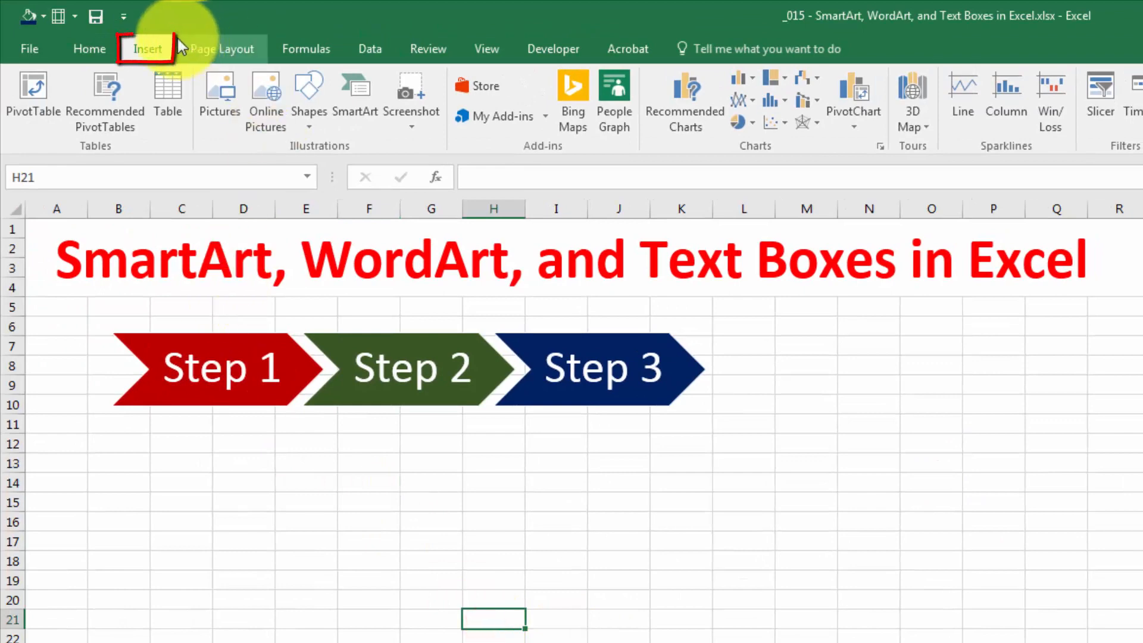
Step: Insert a Basic Venn SmartArt graphic from the Relationship category and move it left to sit below the chevrons
{"action": "left_click", "coordinate": [355, 123]}
{"action": "left_click", "coordinate": [388, 577]}
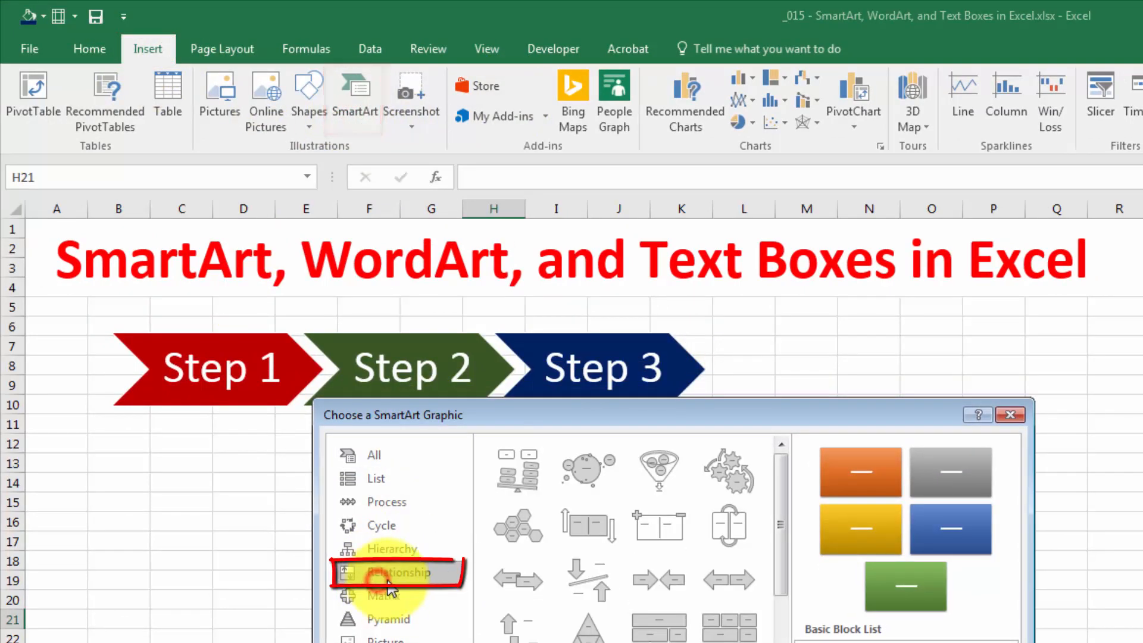
{"action": "mouse_move", "coordinate": [776, 563]}
{"action": "left_mouse_down"}
{"action": "mouse_move", "coordinate": [779, 636]}
{"action": "mouse_move", "coordinate": [770, 581]}
{"action": "left_mouse_up"}
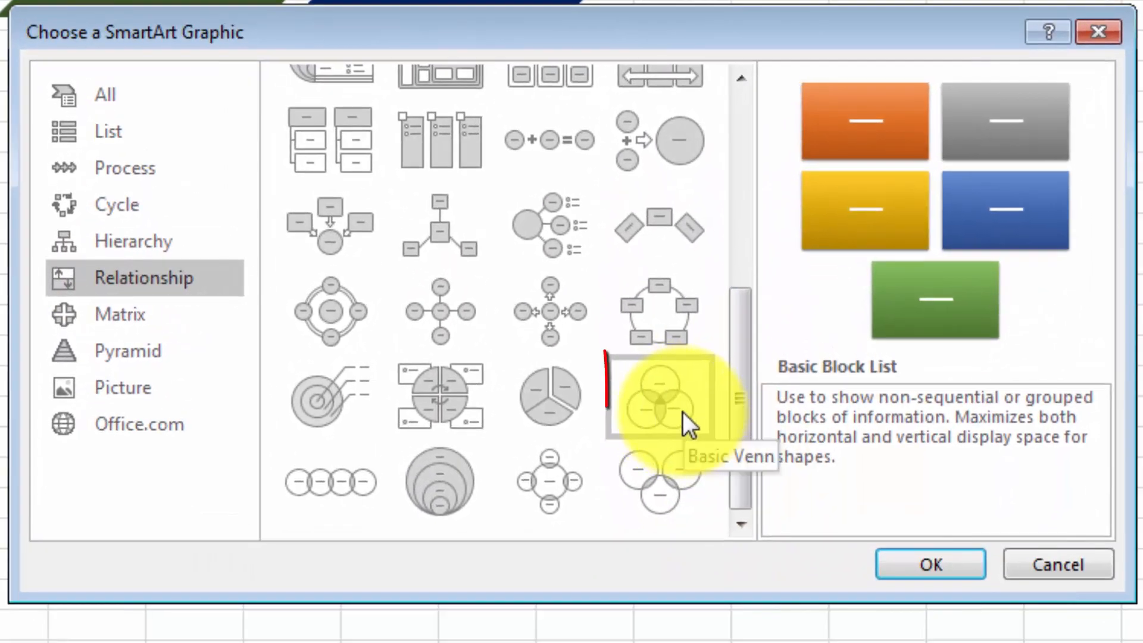
{"action": "left_click", "coordinate": [698, 377]}
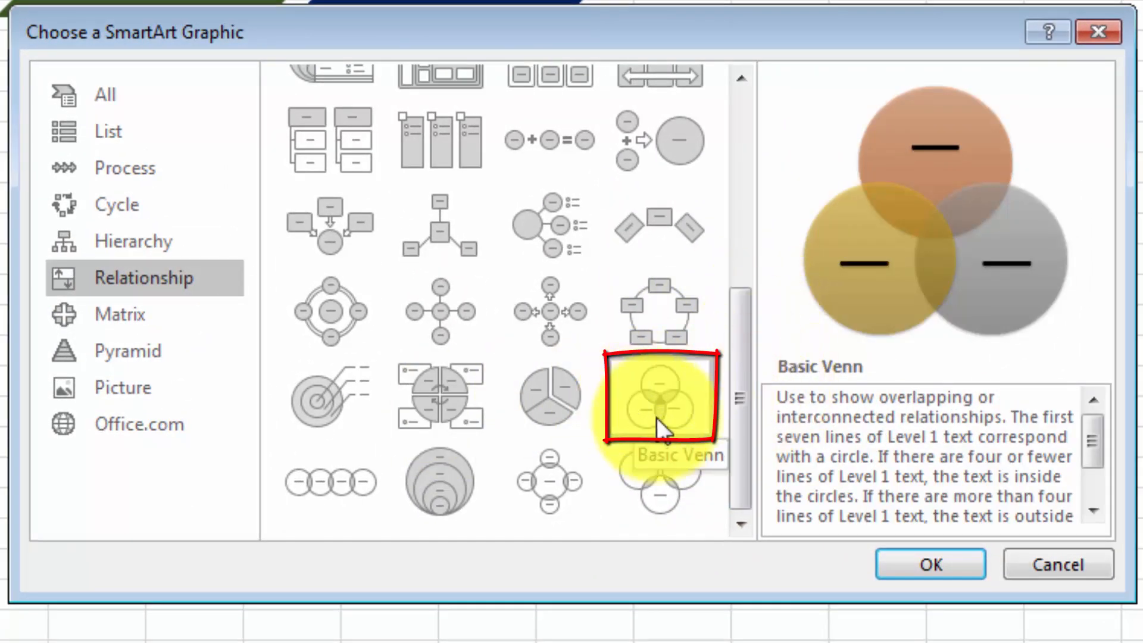
{"action": "left_click", "coordinate": [934, 564]}
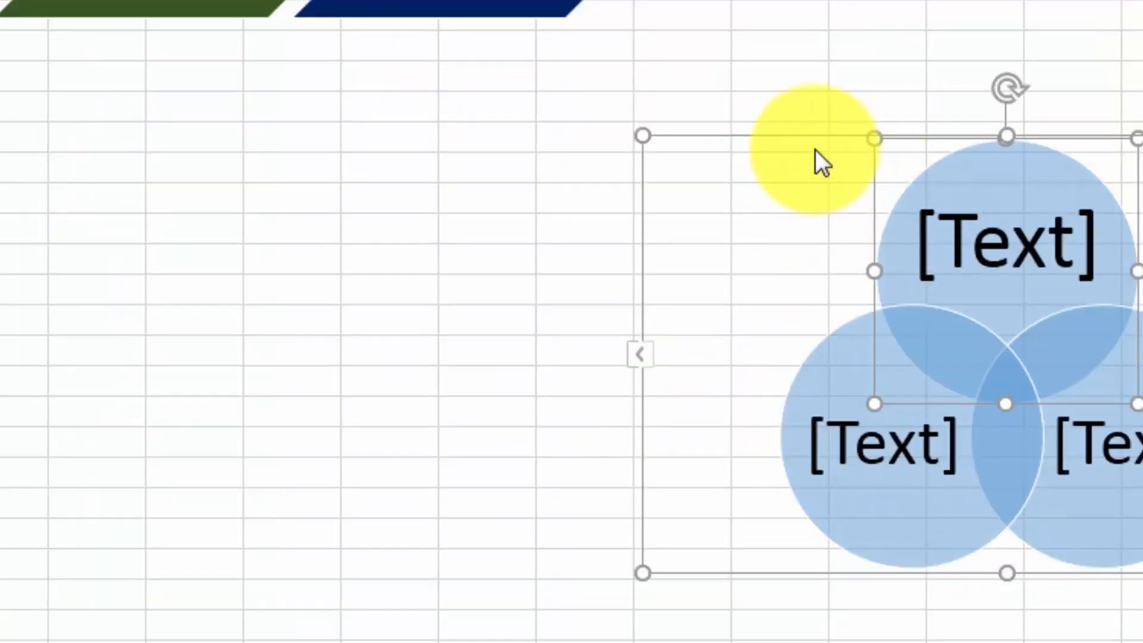
{"action": "left_click_drag", "start_coordinate": [736, 139], "coordinate": [162, 186]}
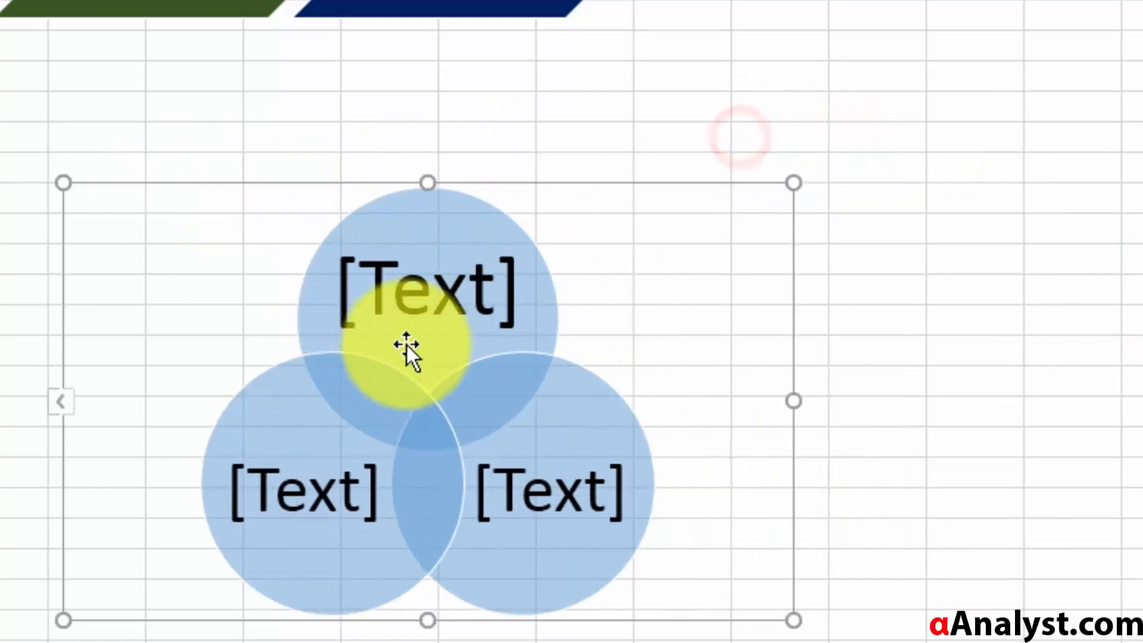
Step: Label the Venn diagram's upper circle A, its lower-left circle B and its lower-right circle C
{"action": "left_click", "coordinate": [408, 333]}
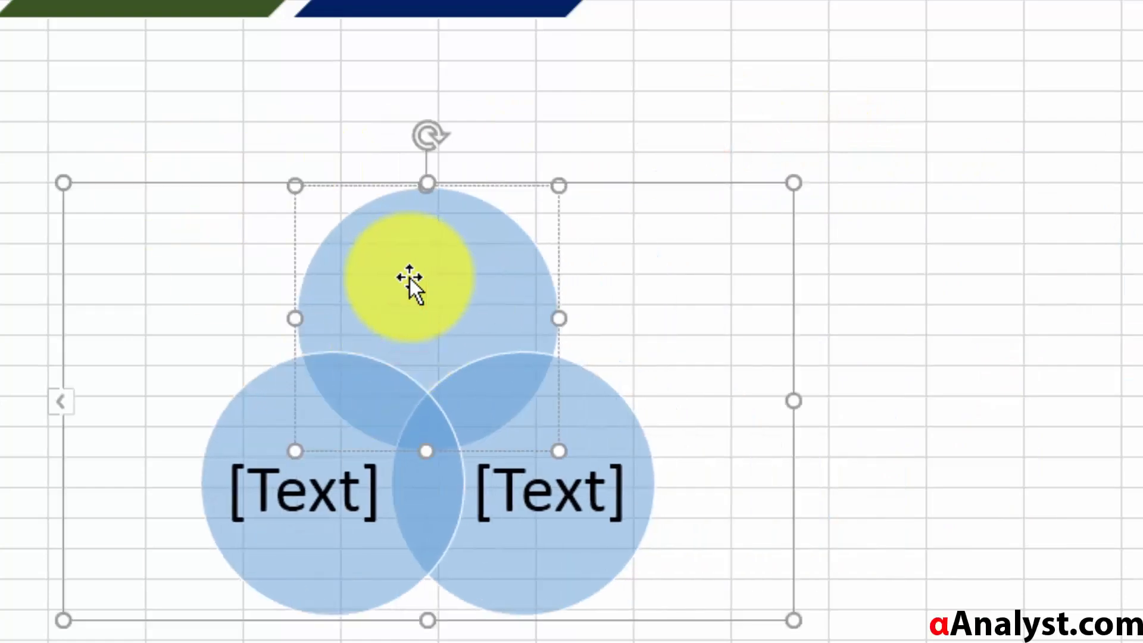
{"action": "type", "text": "A"}
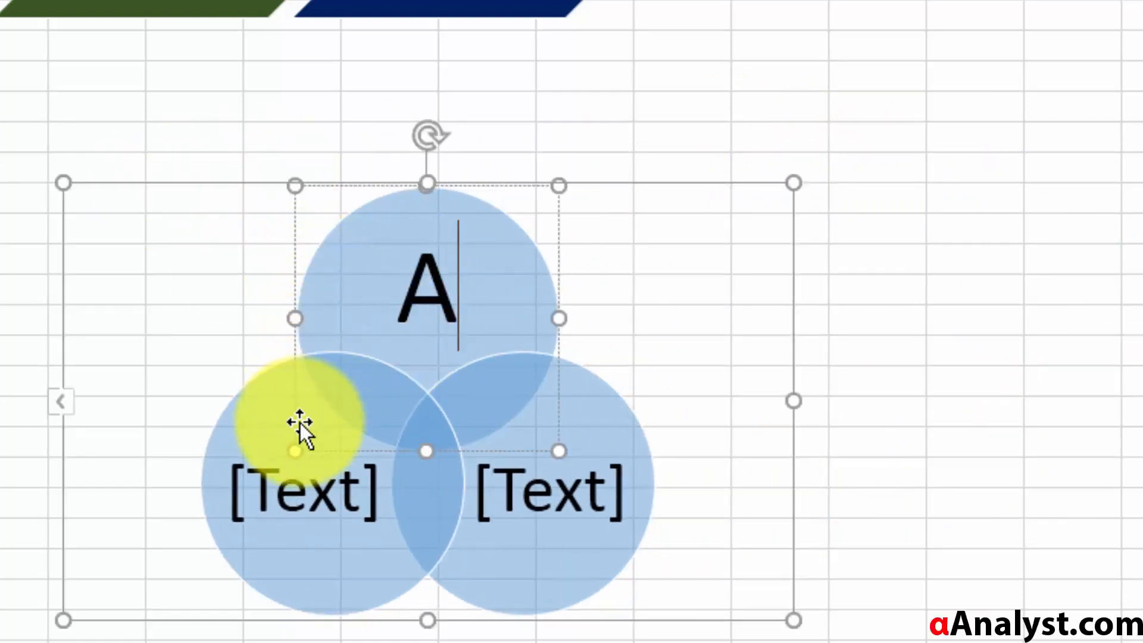
{"action": "left_click", "coordinate": [315, 457]}
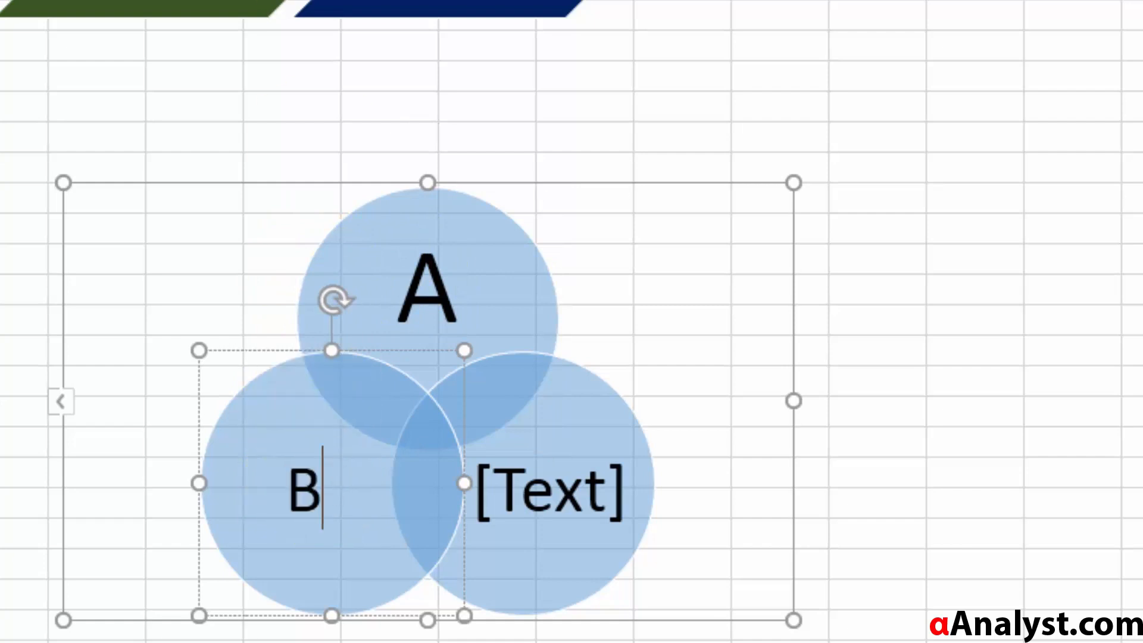
{"action": "type", "text": "B"}
{"action": "left_click", "coordinate": [548, 466]}
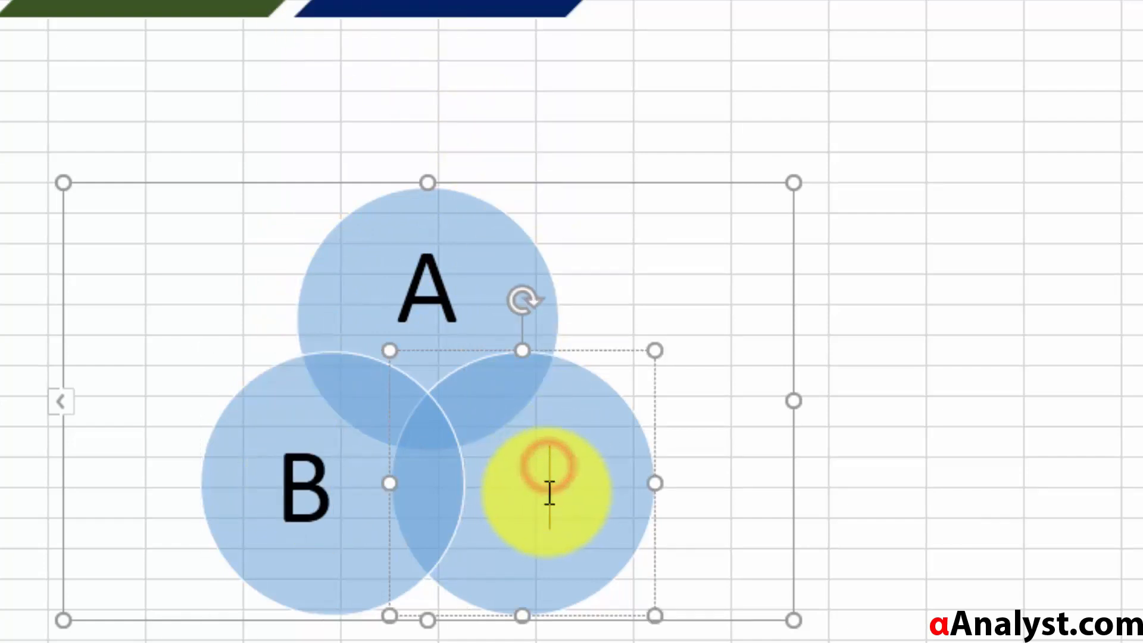
{"action": "type", "text": "C"}
{"action": "left_click", "coordinate": [711, 108]}
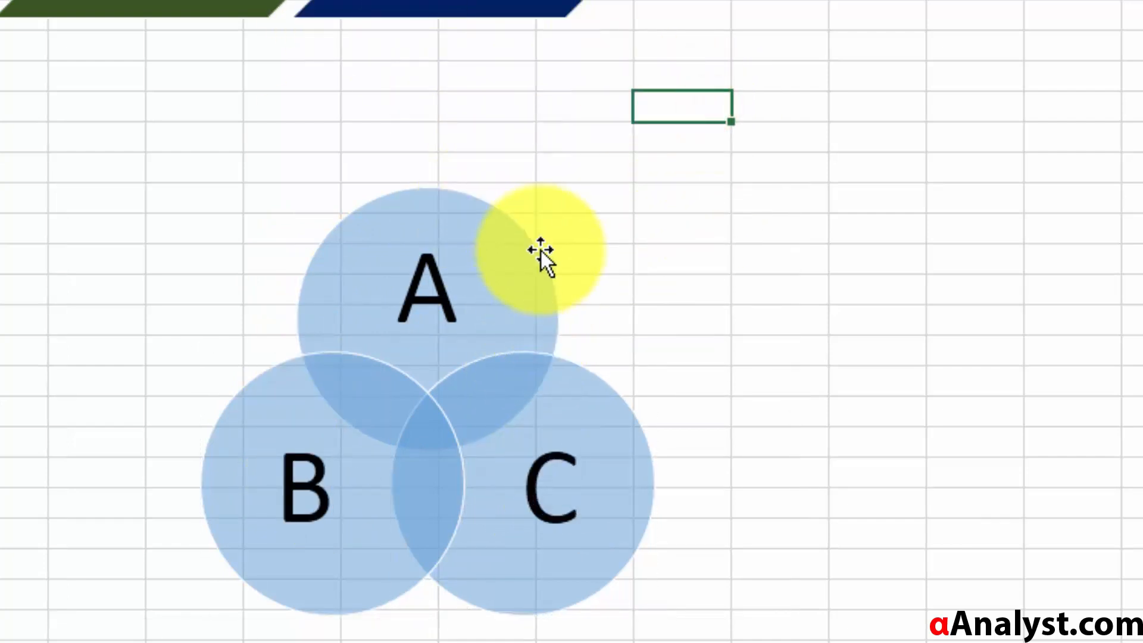
Step: Fill circle A of the Venn diagram with a dark orange theme colour and circle B with standard purple
{"action": "right_click", "coordinate": [491, 246]}
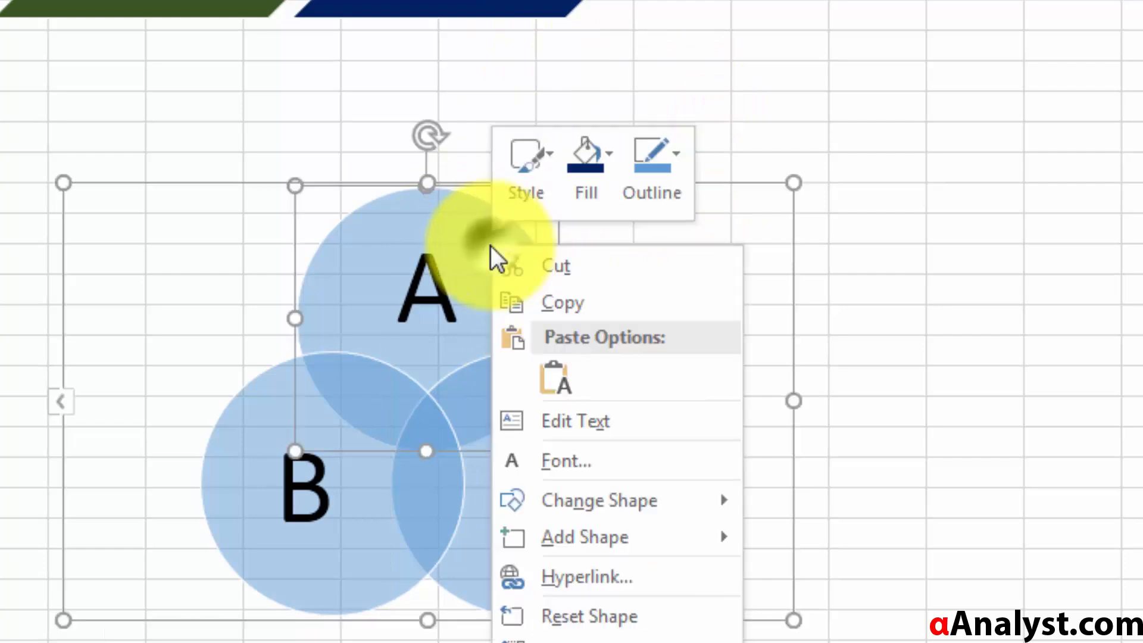
{"action": "left_click", "coordinate": [586, 192]}
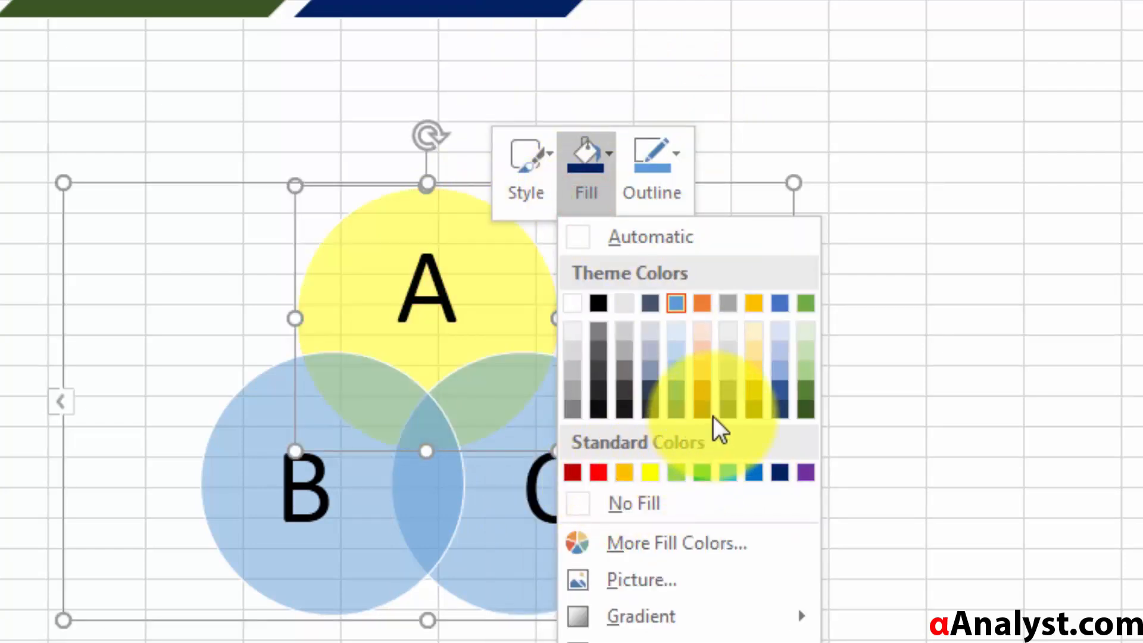
{"action": "left_click", "coordinate": [700, 399]}
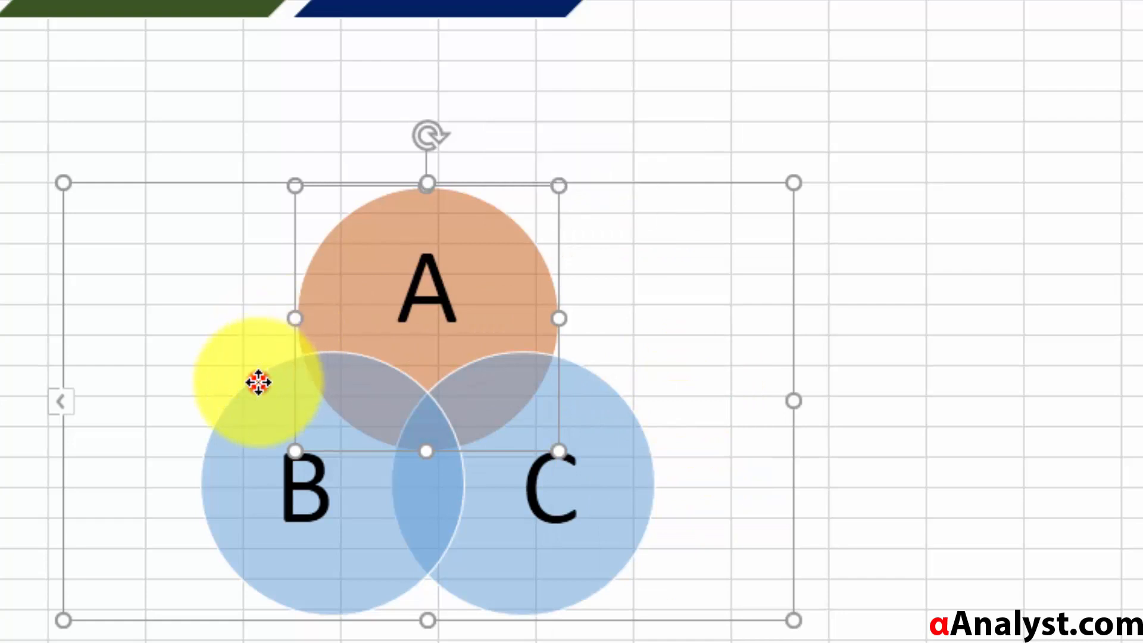
{"action": "right_click", "coordinate": [259, 384]}
{"action": "left_click", "coordinate": [363, 316]}
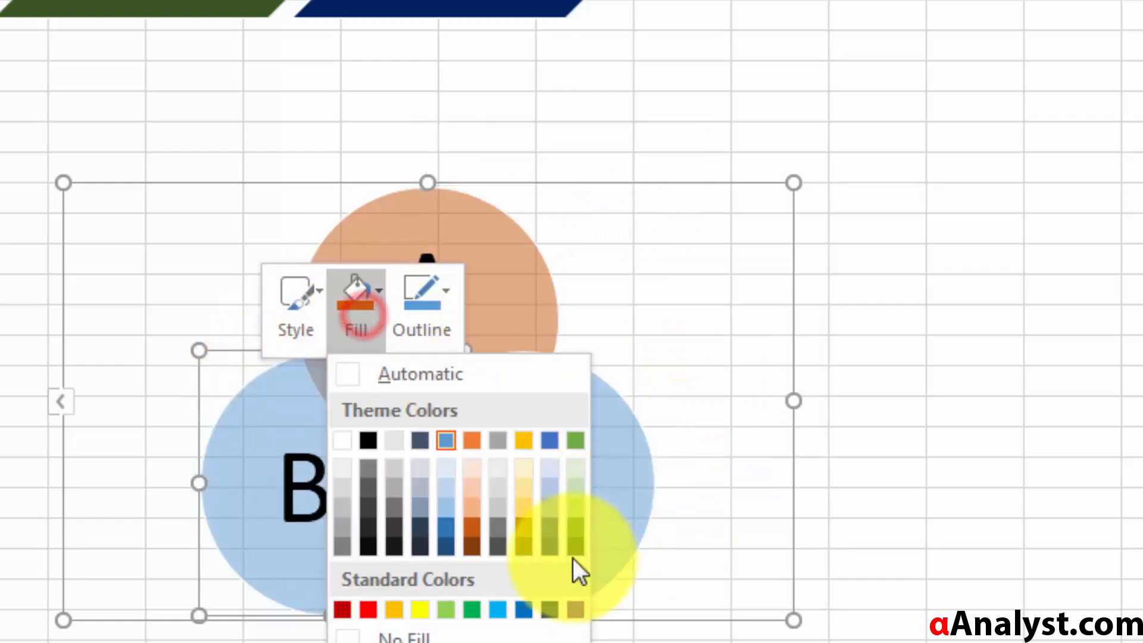
{"action": "left_click", "coordinate": [579, 606]}
Step: Fill circle C of the Venn diagram with standard yellow and deselect the graphic
{"action": "left_click", "coordinate": [594, 499]}
{"action": "right_click", "coordinate": [595, 499]}
{"action": "left_click", "coordinate": [689, 454]}
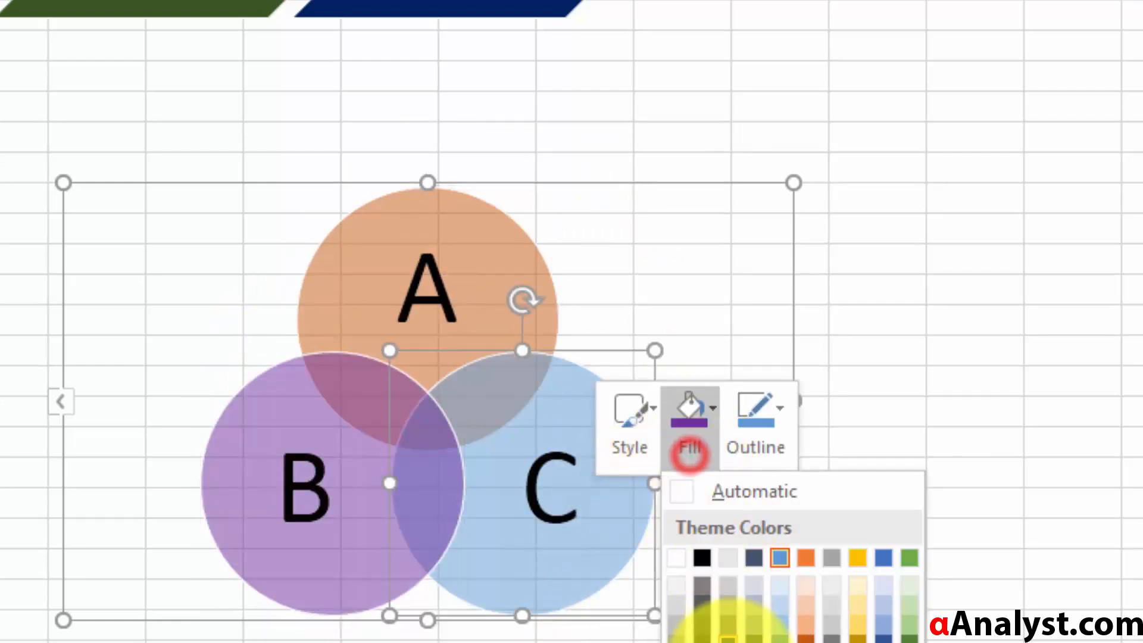
{"action": "left_click", "coordinate": [754, 642]}
{"action": "left_click", "coordinate": [747, 110]}
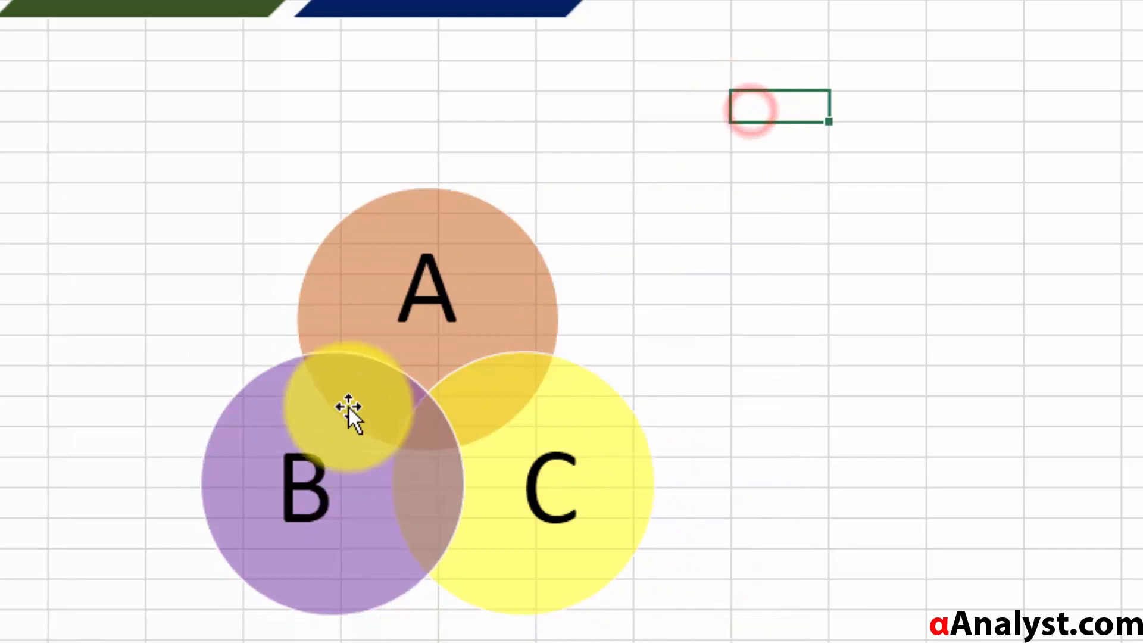
Step: Enlarge the Venn diagram proportionally to about ten columns wide and move it below the chevrons to span about rows 18 to 38
{"action": "left_click", "coordinate": [605, 327]}
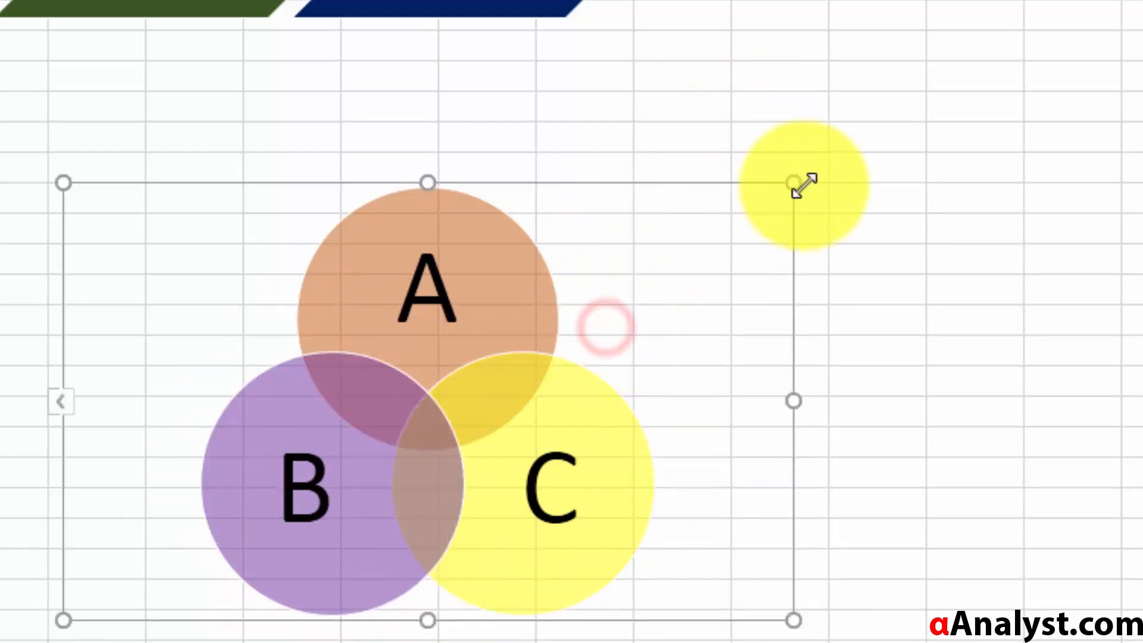
{"action": "left_click_drag", "start_coordinate": [794, 182], "coordinate": [1074, 6]}
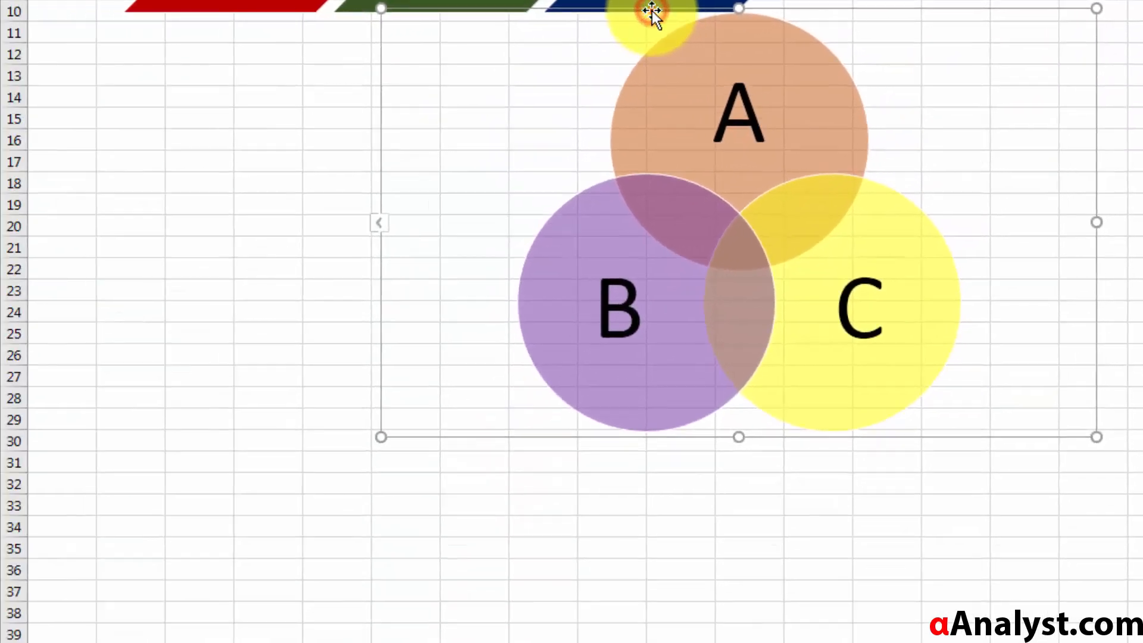
{"action": "left_click_drag", "start_coordinate": [652, 12], "coordinate": [362, 90]}
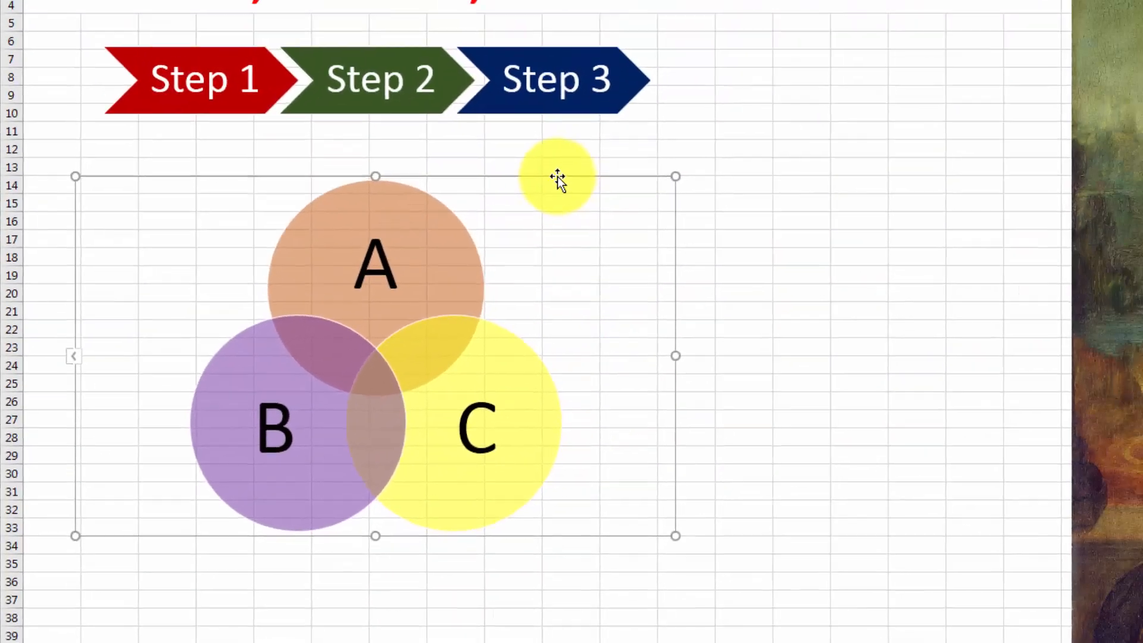
{"action": "left_click_drag", "start_coordinate": [666, 87], "coordinate": [663, 190]}
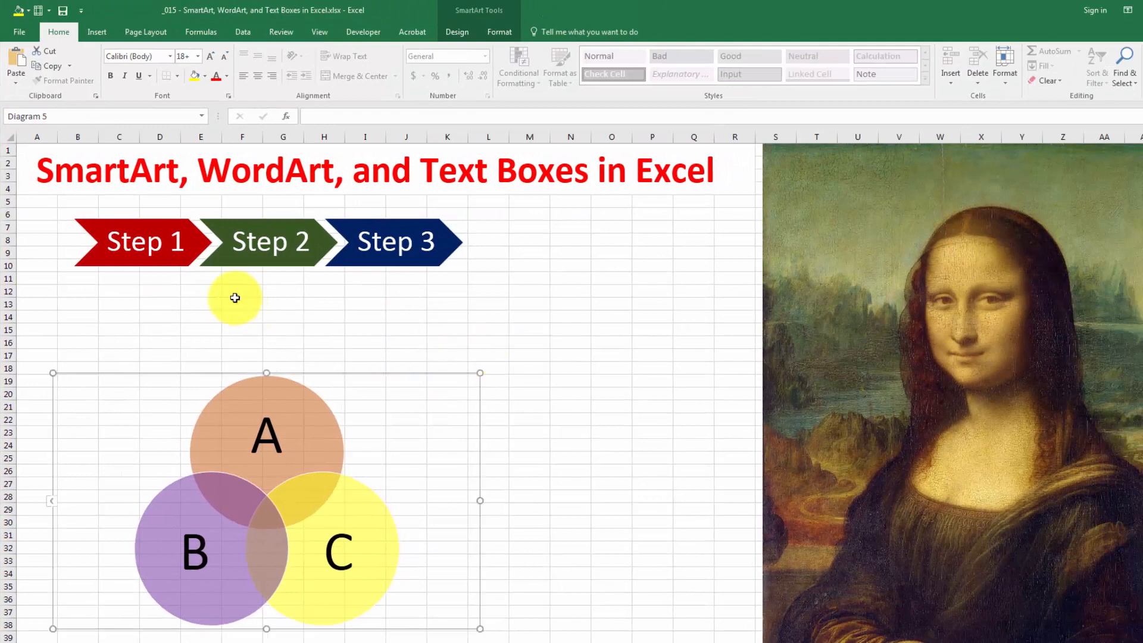
Step: Move the chevron graphic down so its arrows span about rows 9 to 12, and deselect it
{"action": "left_click", "coordinate": [262, 237]}
{"action": "left_click_drag", "start_coordinate": [330, 268], "coordinate": [325, 295]}
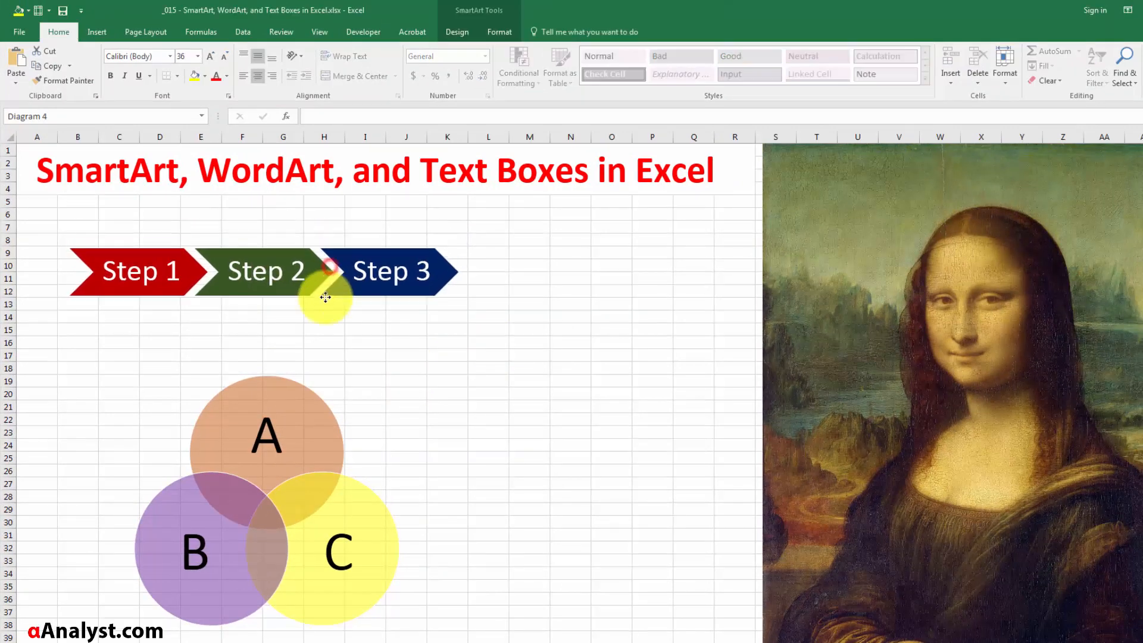
{"action": "left_click", "coordinate": [393, 345]}
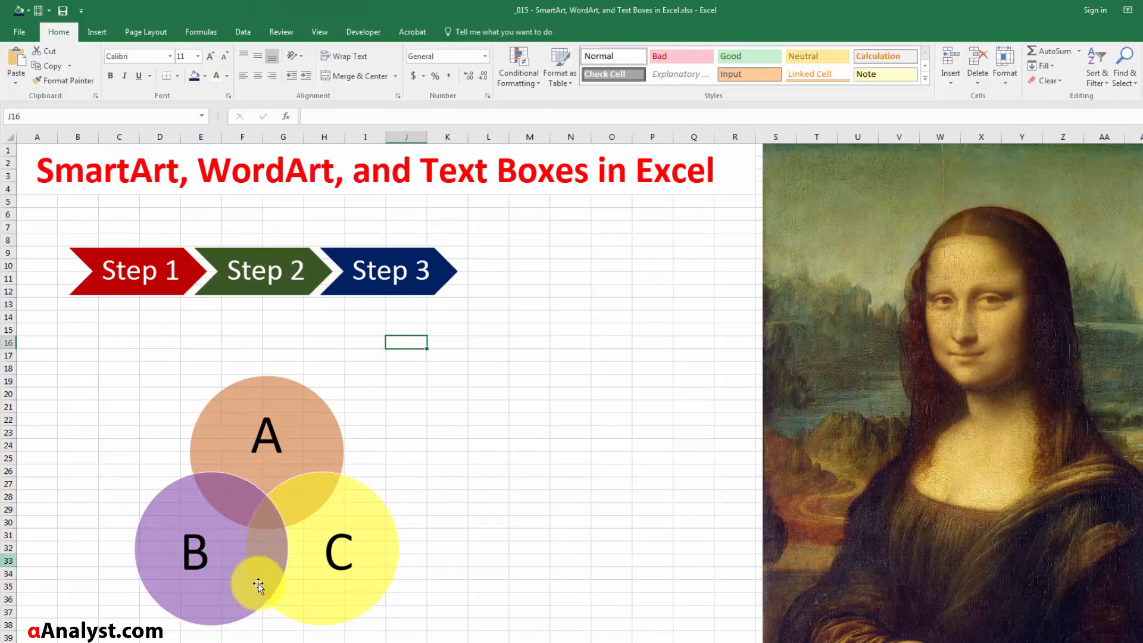
{"action": "left_click", "coordinate": [451, 356]}
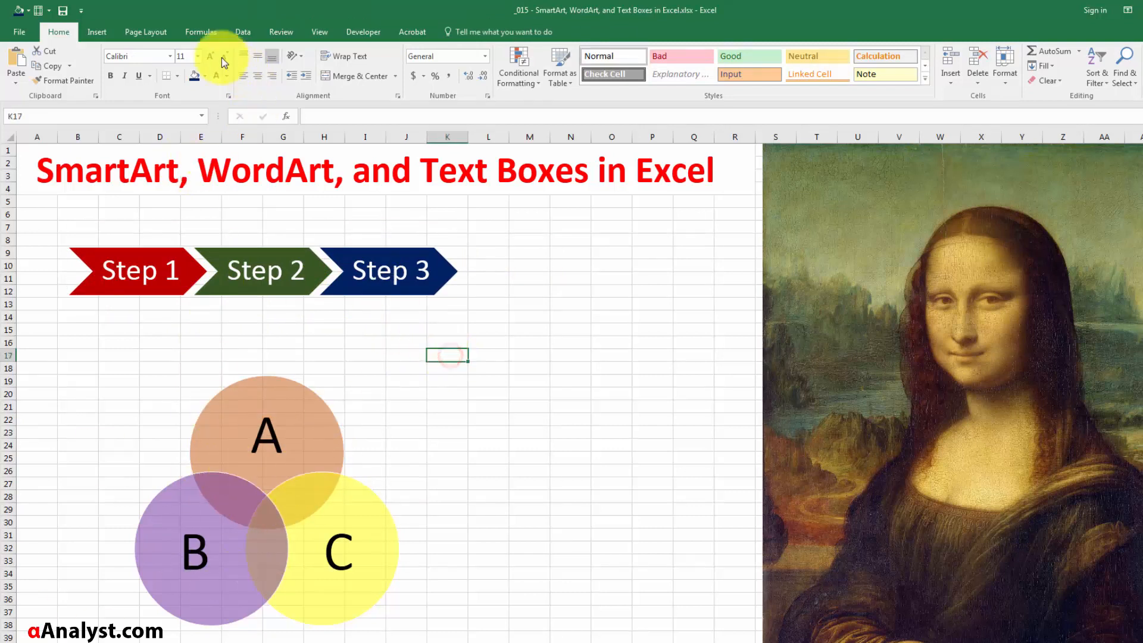
Step: Open the SmartArt graphic chooser and browse the List and Cycle layout categories
{"action": "left_click", "coordinate": [95, 34]}
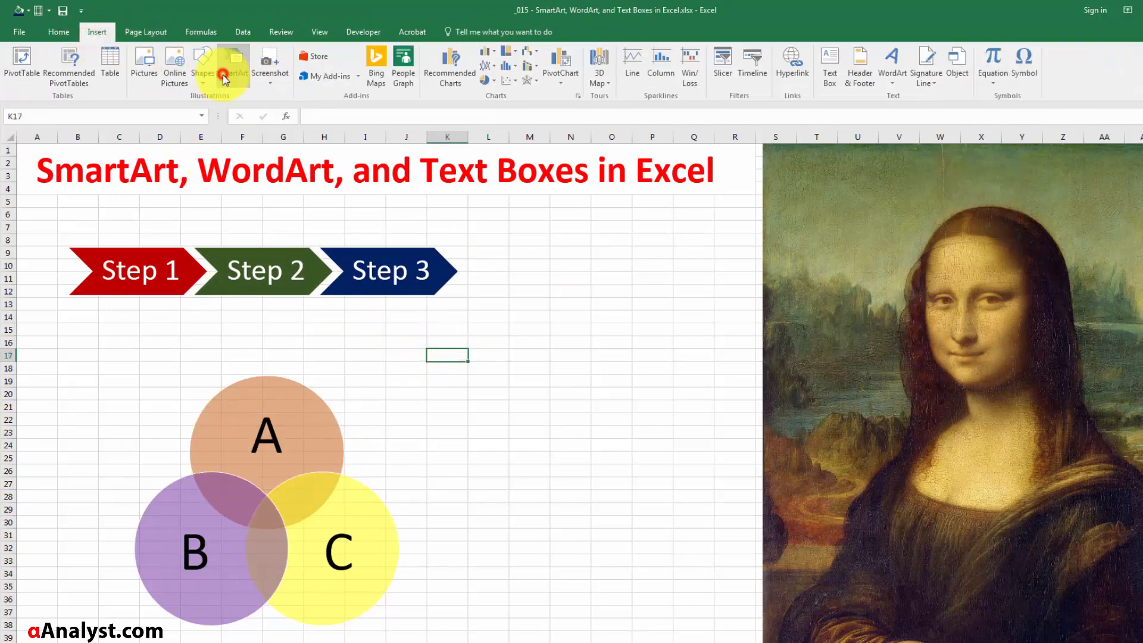
{"action": "left_click", "coordinate": [225, 77]}
{"action": "left_click", "coordinate": [456, 272]}
{"action": "left_click", "coordinate": [443, 305]}
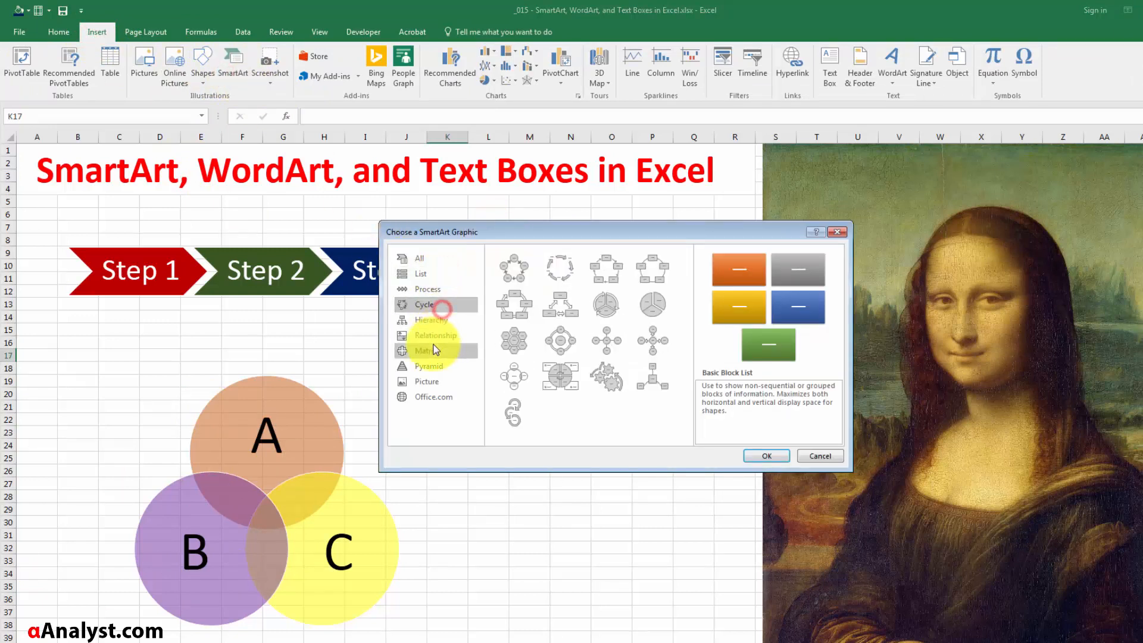